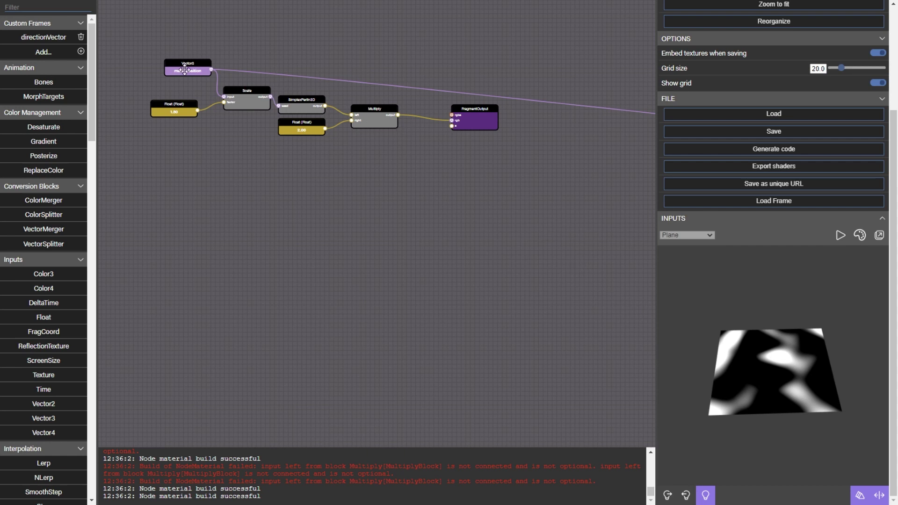
- Move the FragmentOutput block well away from the Multiply block to make room between them
drag(345, 121, 348, 121)
scroll(797, 379, up, 1)
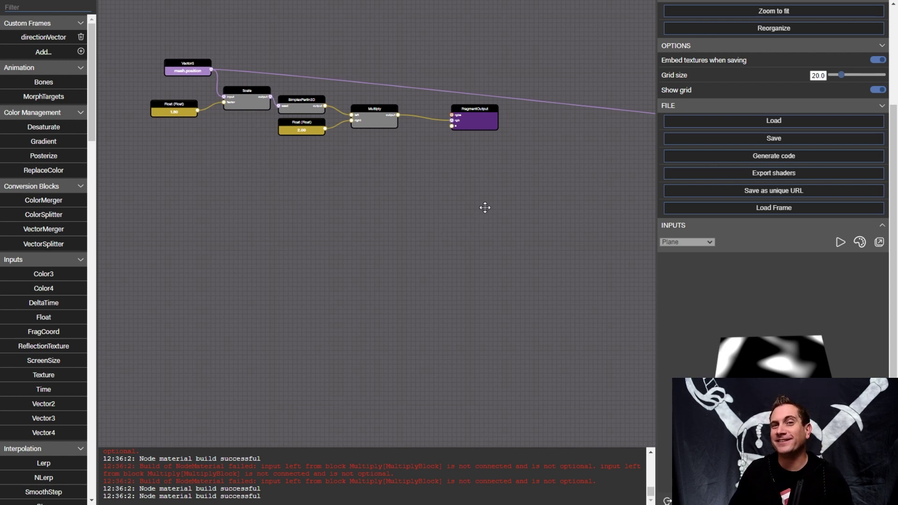
drag(506, 210, 409, 225)
drag(389, 124, 596, 202)
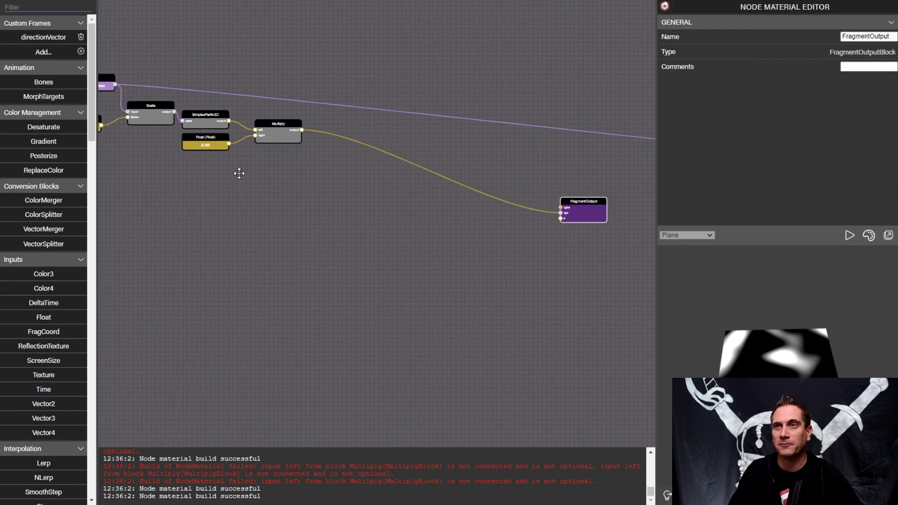
- Find the vector conversion blocks and add a VectorSplitter and a VectorMerger to the graph below the Multiply block
click(55, 5)
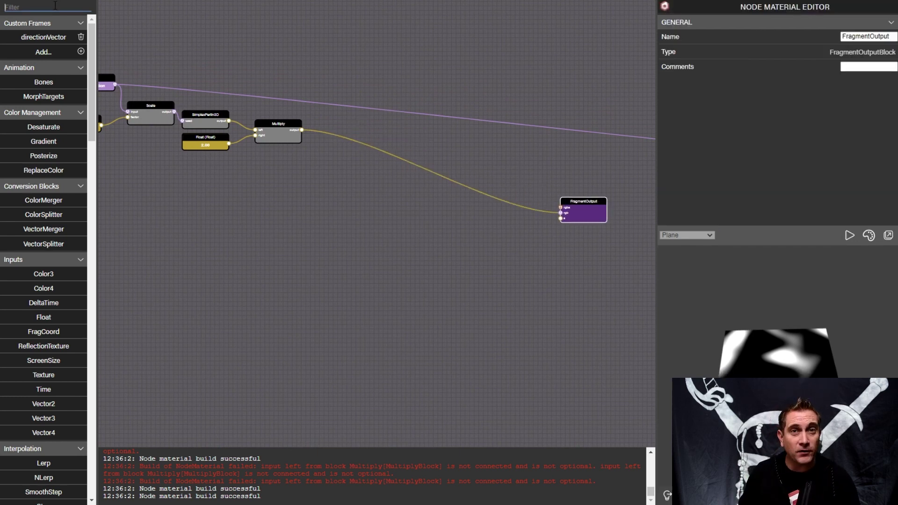
text(vec)
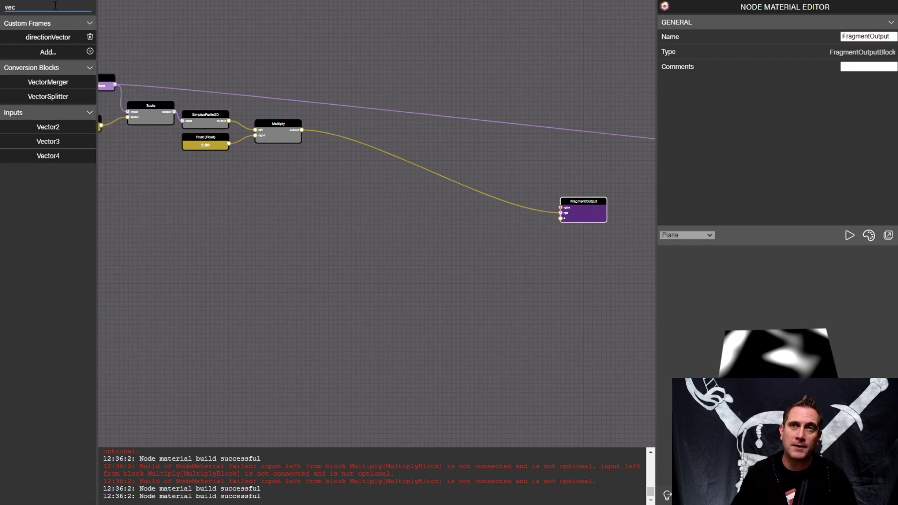
drag(52, 97, 351, 201)
drag(47, 82, 358, 202)
scroll(341, 167, up, 5)
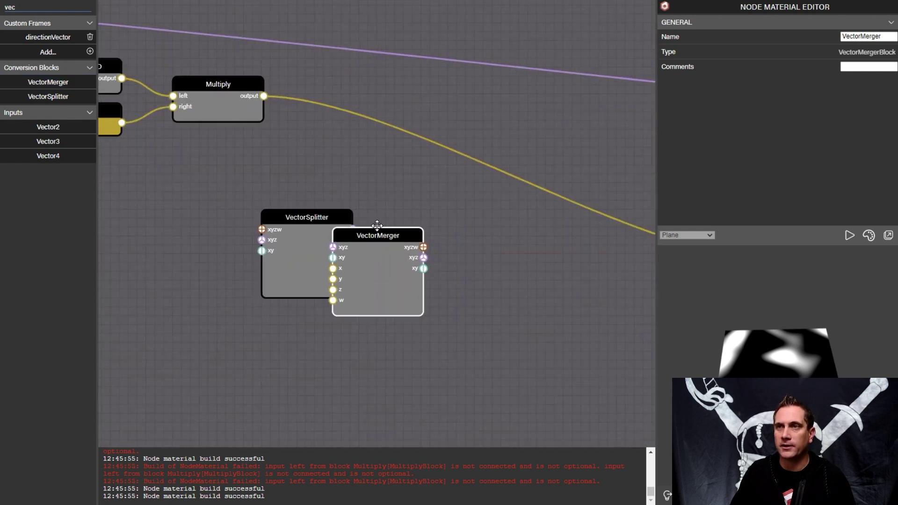
- Arrange the two new blocks side by side with the VectorMerger ahead of the VectorSplitter
drag(377, 235, 413, 216)
drag(258, 96, 262, 228)
drag(397, 217, 165, 217)
drag(277, 216, 428, 217)
drag(189, 212, 357, 212)
- Connect the Multiply output to the VectorMerger's x input, and the merger's xyz output to the VectorSplitter's xyz input
drag(263, 96, 306, 250)
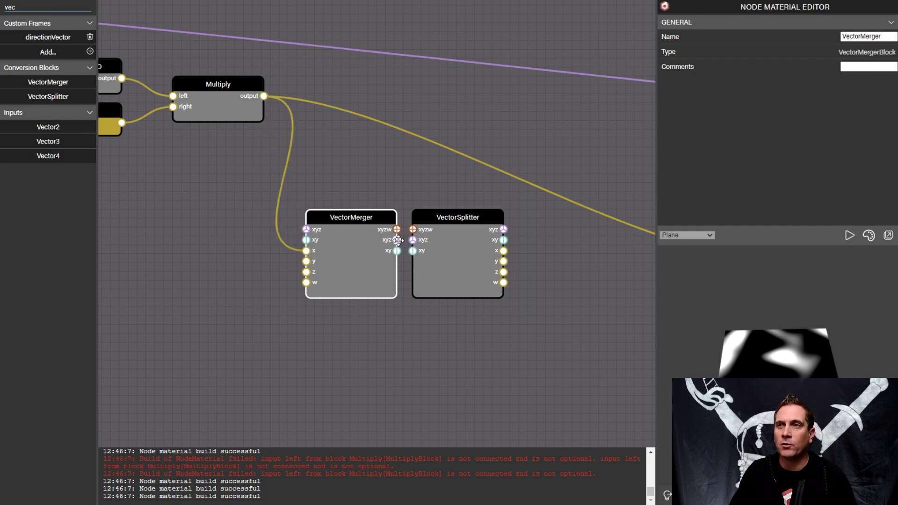
drag(397, 240, 412, 241)
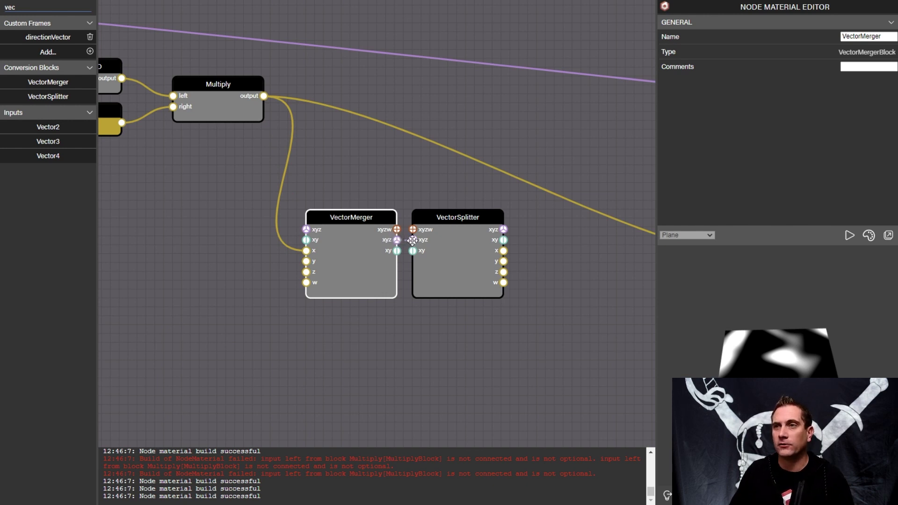
- Connect the VectorSplitter's x output to the rgb input of FragmentOutput
drag(531, 252, 625, 276)
scroll(804, 253, down, 3)
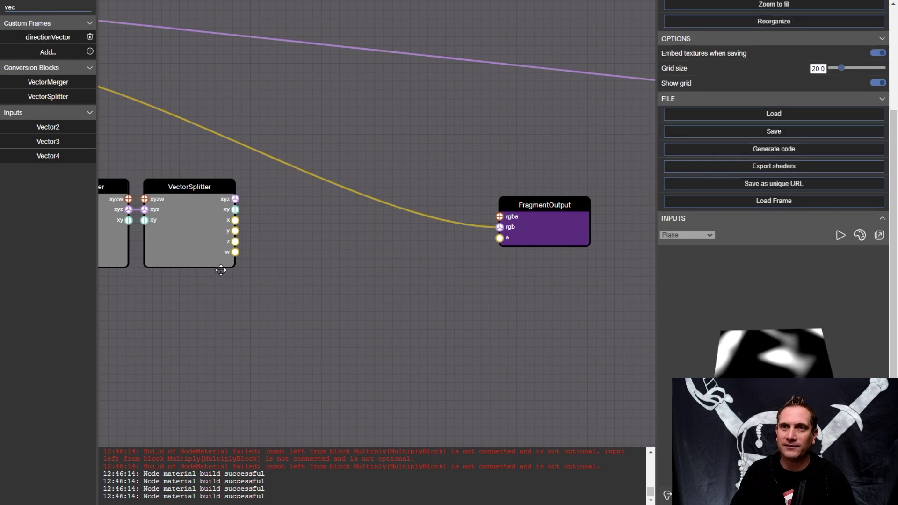
drag(236, 220, 499, 228)
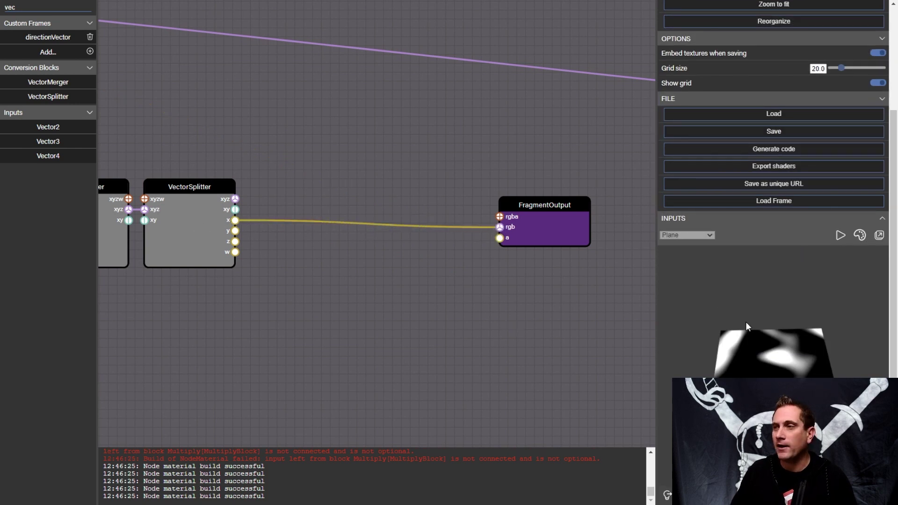
- Label the VectorMerger's x input port inputValue
drag(214, 320, 401, 319)
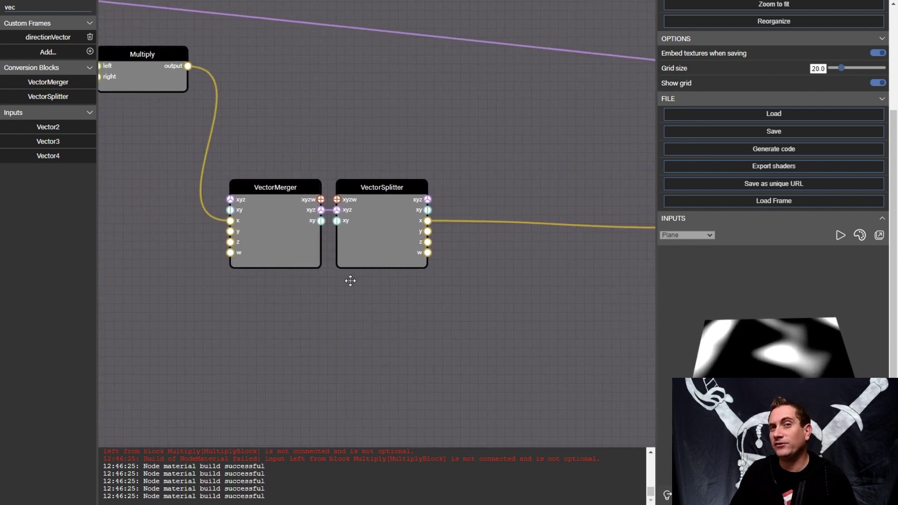
click(232, 221)
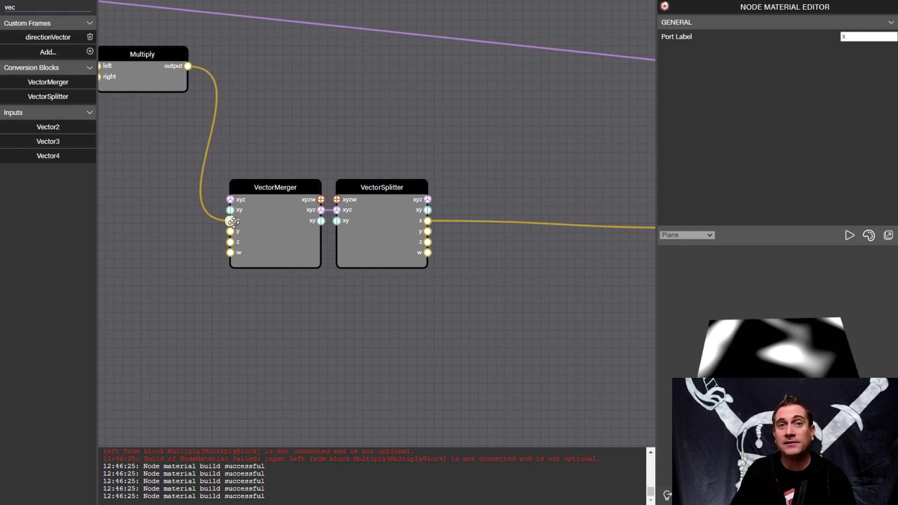
double_click(849, 37)
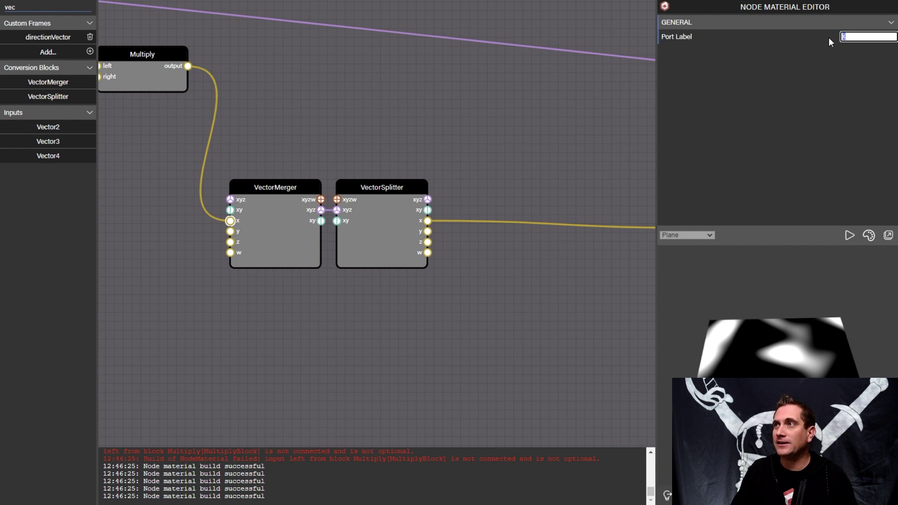
text(input)
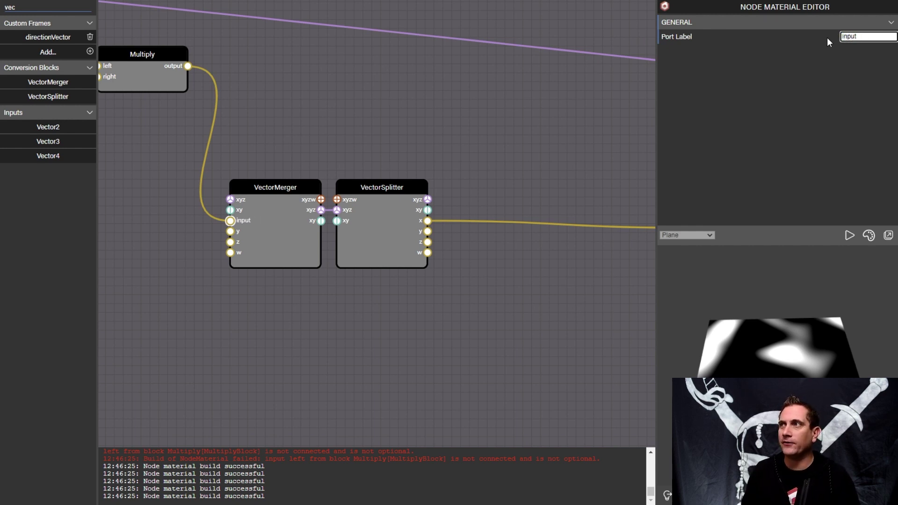
text(Value)
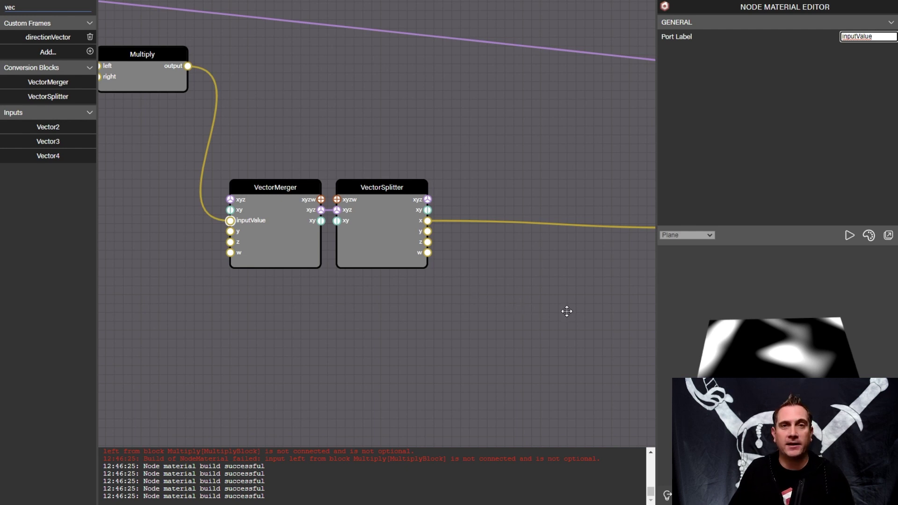
- Add a Step block between the VectorSplitter and FragmentOutput, and connect the splitter's x output to its value input
drag(558, 313, 378, 327)
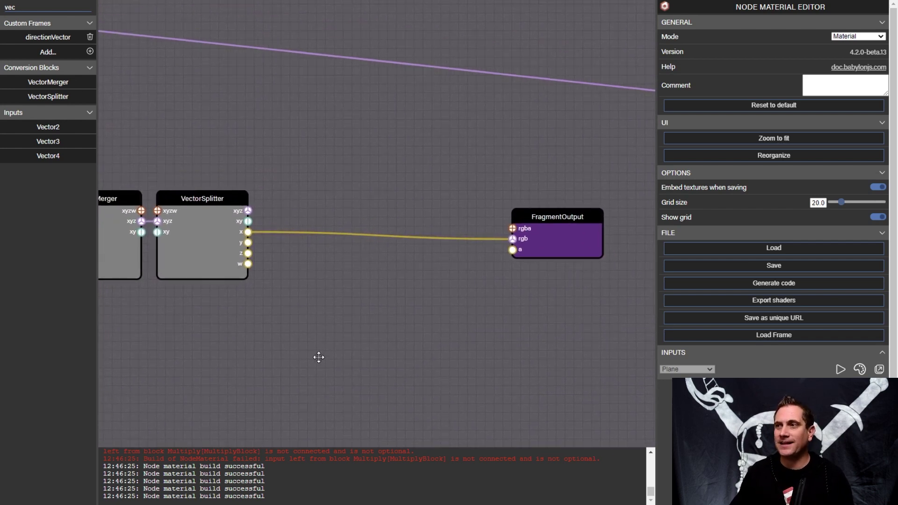
scroll(810, 232, down, 3)
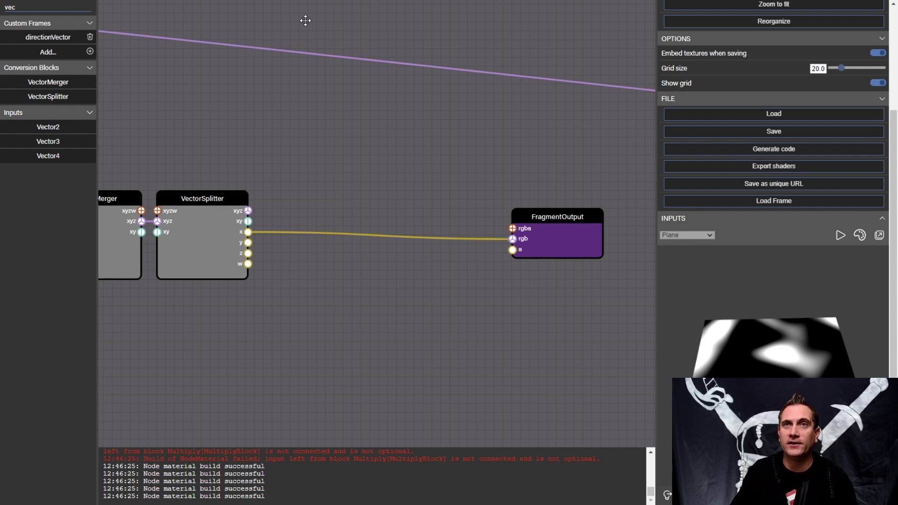
double_click(71, 7)
text(ste)
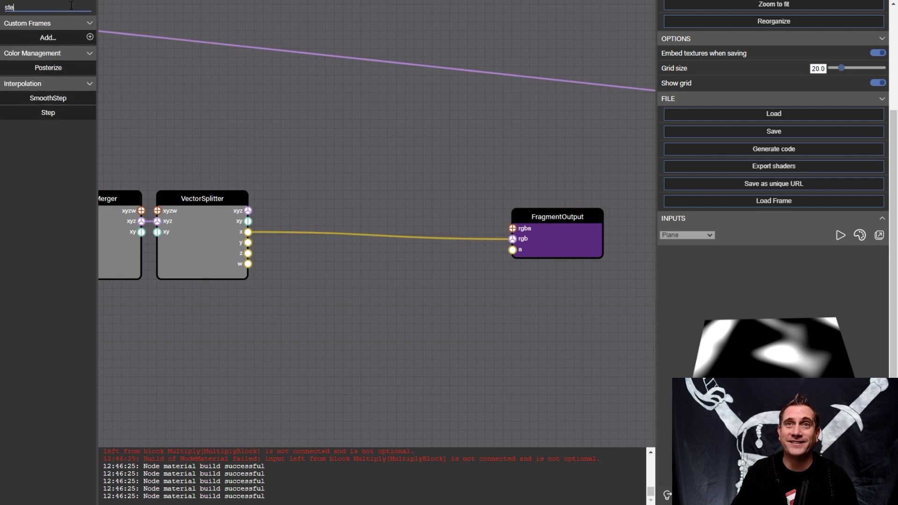
drag(59, 111, 345, 213)
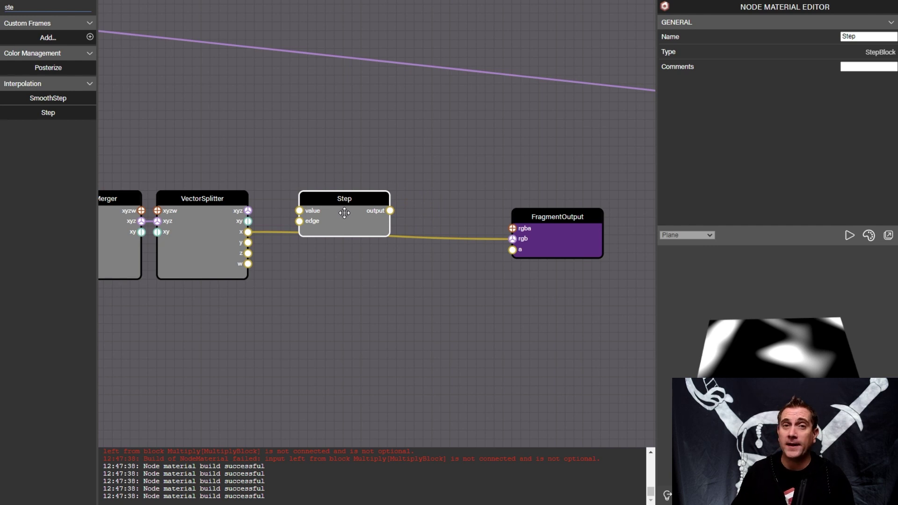
drag(248, 232, 299, 211)
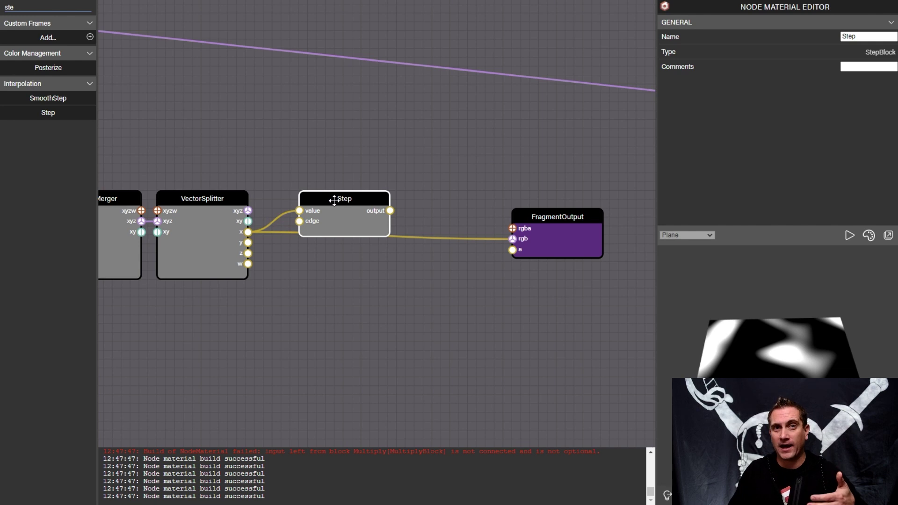
- Create a float input for the Step block's edge port and name it ceilingValue
drag(300, 220, 228, 154)
click(857, 36)
key(ctrl+a)
text(ceilingVAlue)
key(BackSpace)
key(BackSpace)
key(BackSpace)
key(BackSpace)
text(alue)
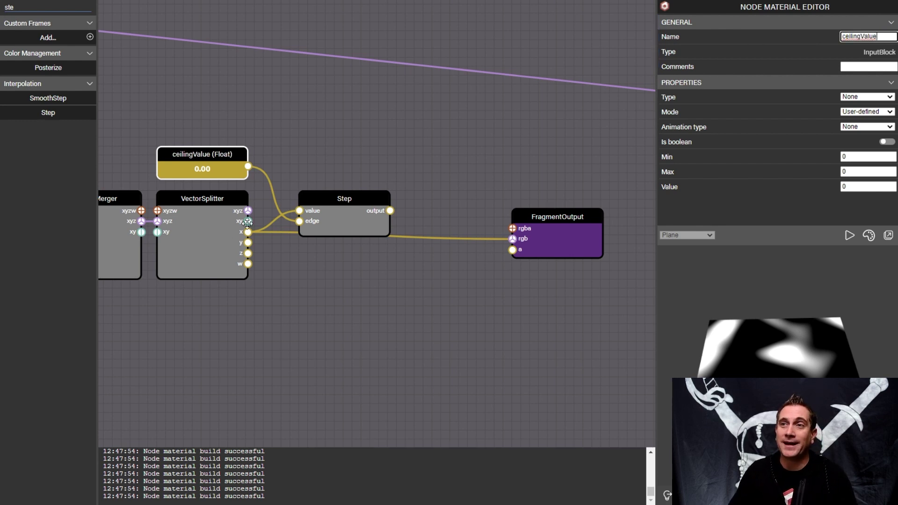
- Label the Step block's edge port ceilingValue and set the ceilingValue float to 1
click(300, 221)
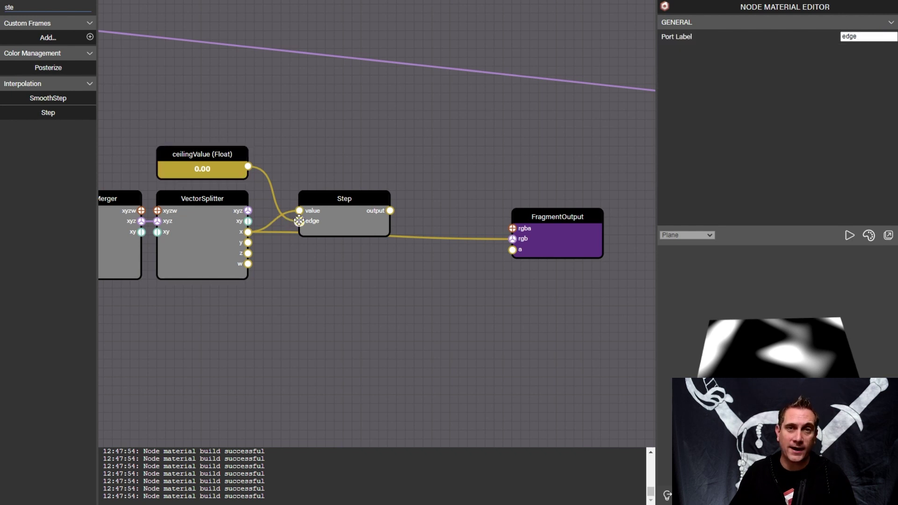
double_click(854, 36)
text(ceilingValue)
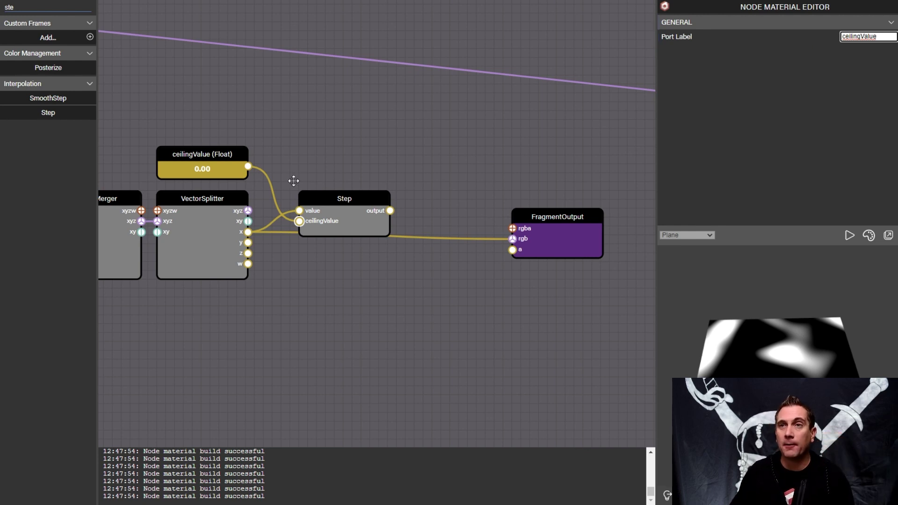
click(202, 152)
key(Tab)
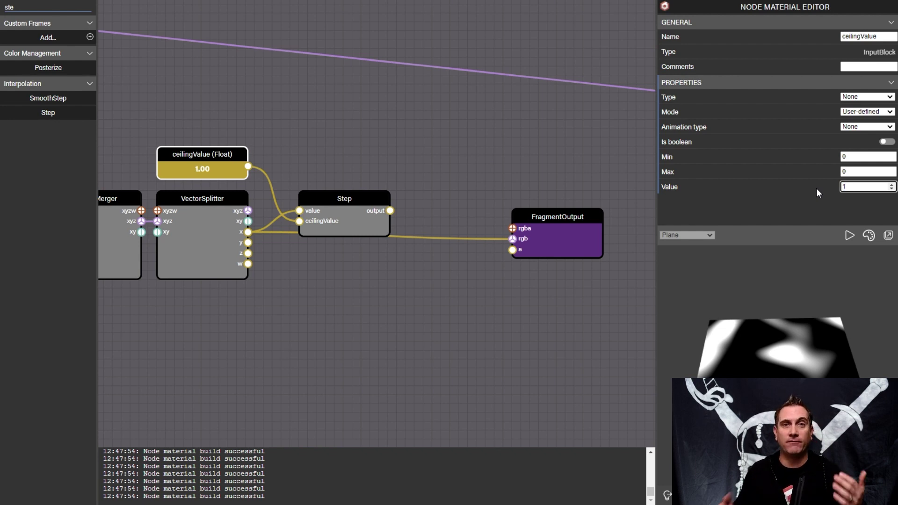
- Connect the Step block's output to the rgb input of FragmentOutput and inspect the result in the preview
click(357, 198)
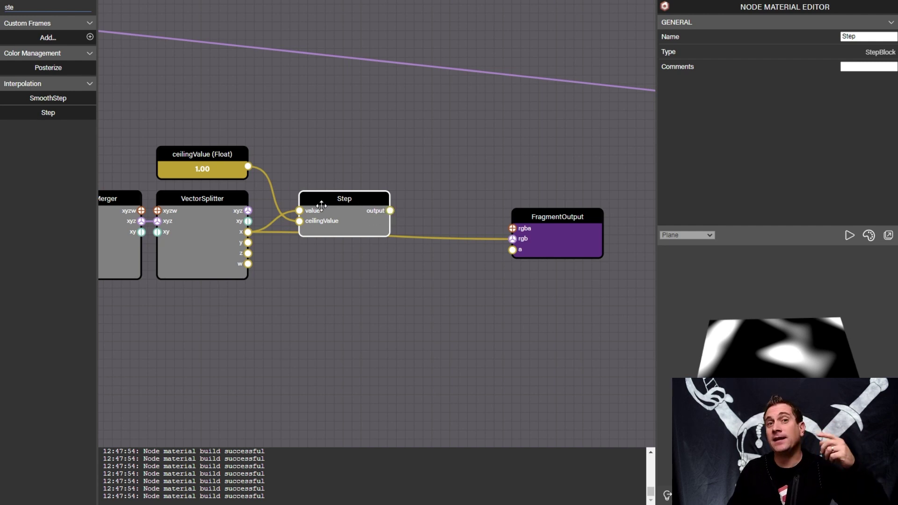
click(227, 156)
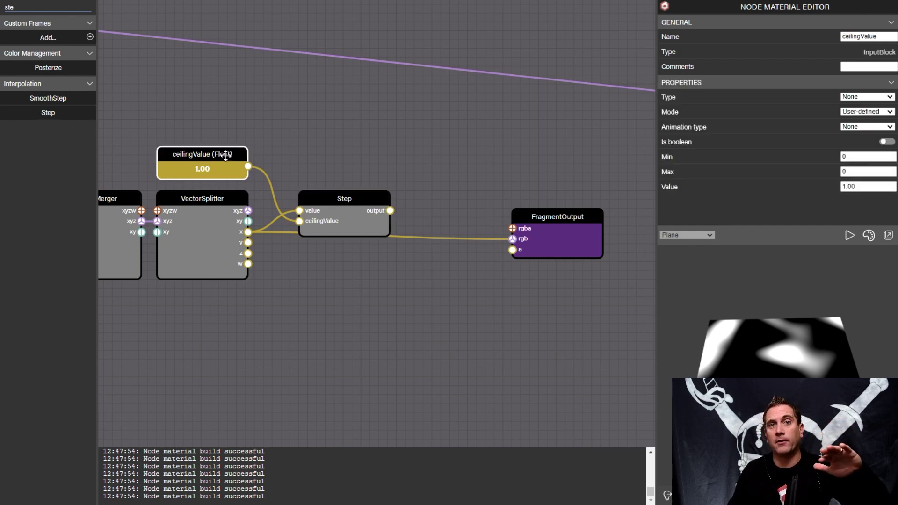
drag(391, 211, 512, 239)
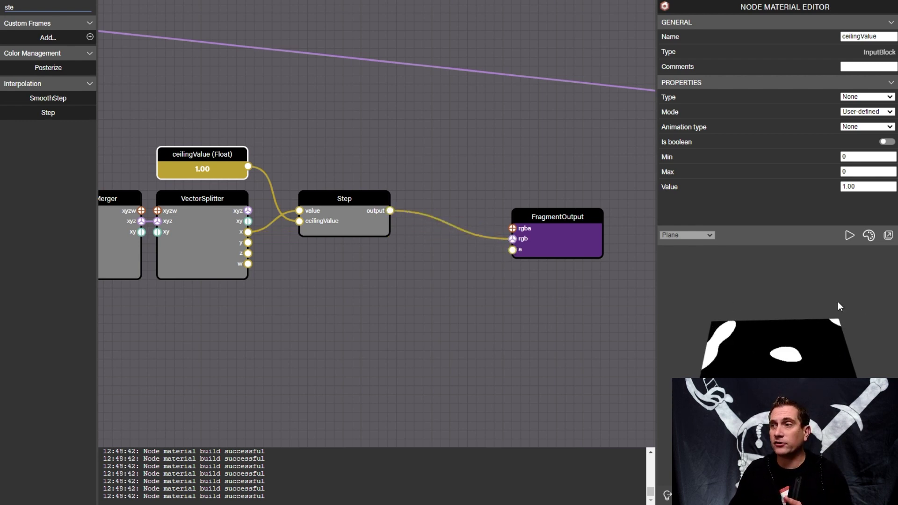
drag(841, 310, 815, 286)
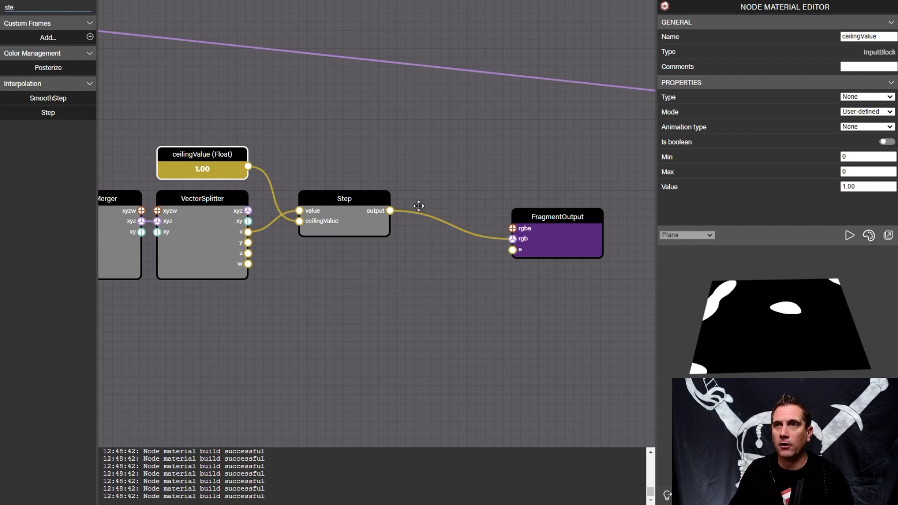
- Duplicate the Step block, place the copy below the original, and delete the copy's connection from the ceilingValue float
click(355, 199)
click(373, 311)
key(ctrl+v)
drag(362, 314, 333, 261)
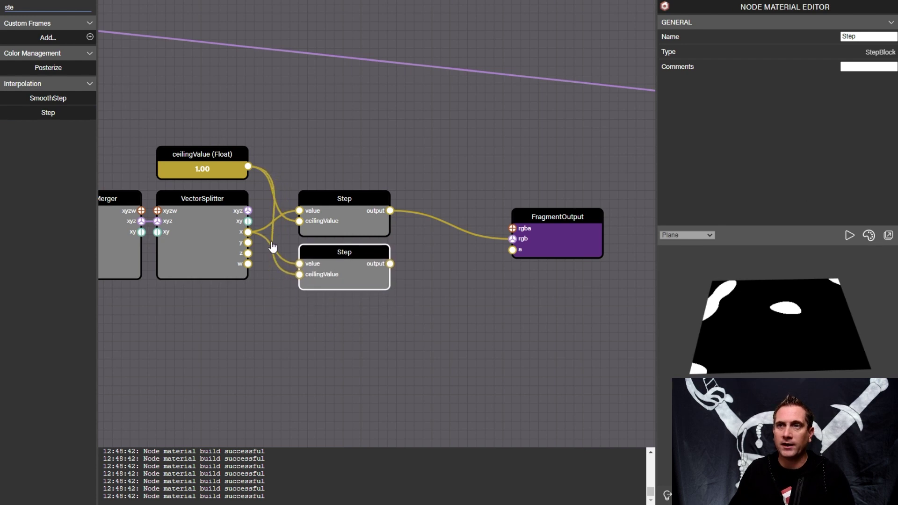
click(284, 269)
key(Delete)
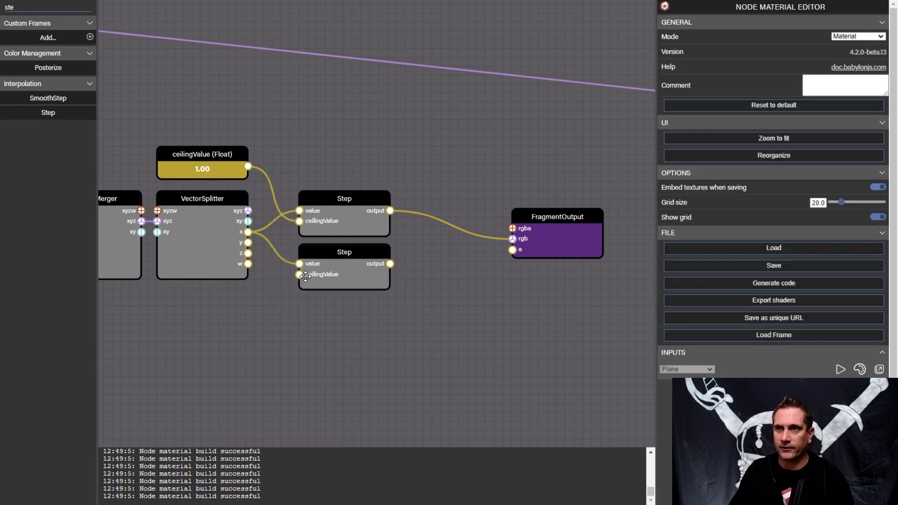
- Label the edge port of the copied Step block floorValue
click(300, 275)
click(856, 36)
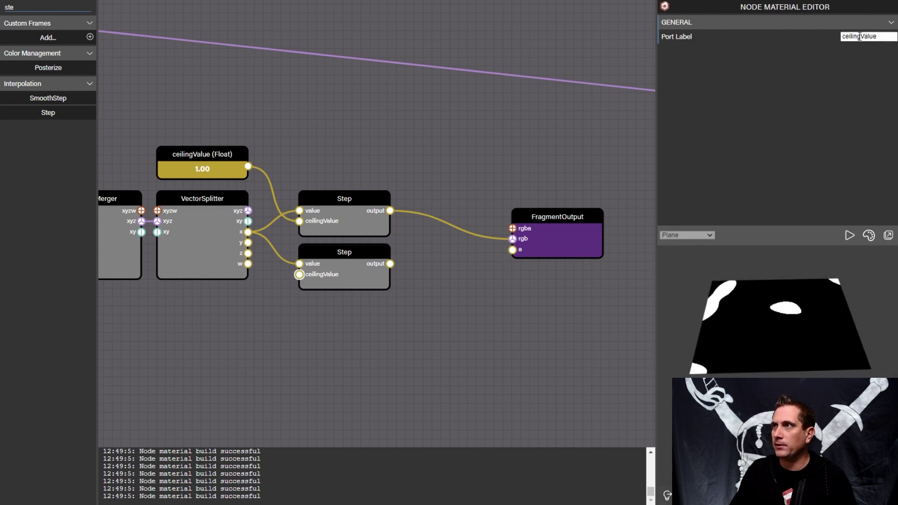
text(floor)
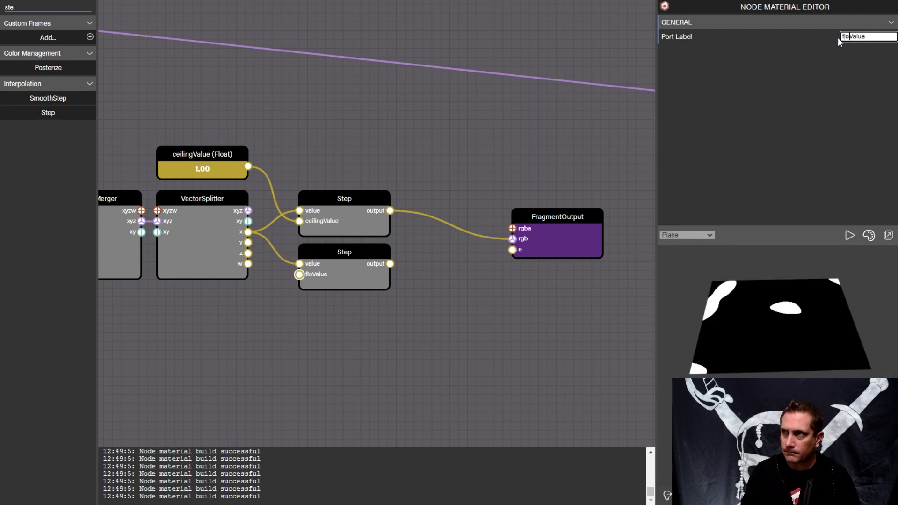
- Create a float input named floorValue for the lower Step block's floorValue port, and connect that block's output to FragmentOutput's rgb
drag(299, 275, 225, 297)
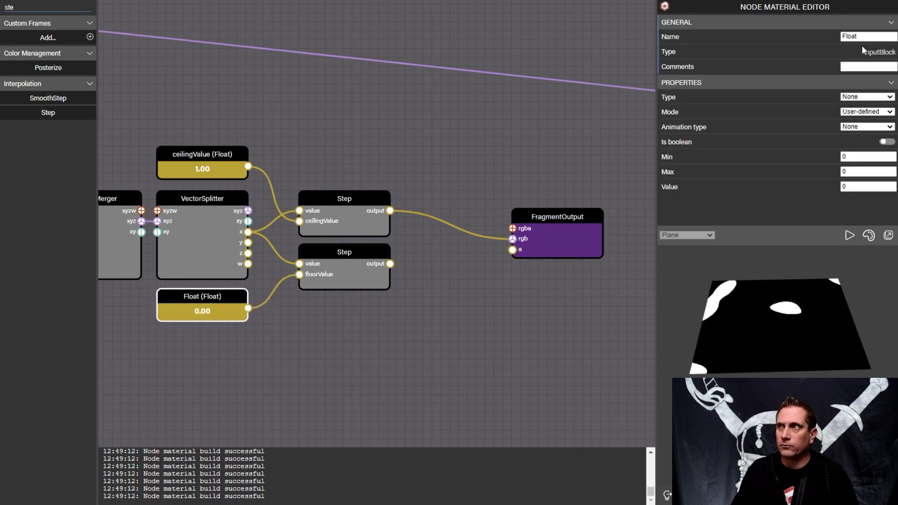
drag(859, 37, 823, 37)
text(floorC)
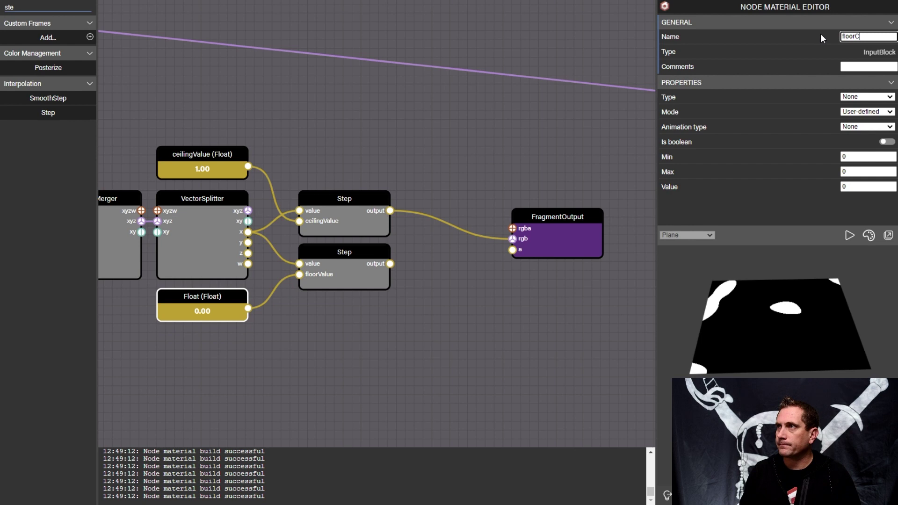
key(BackSpace)
text(Value)
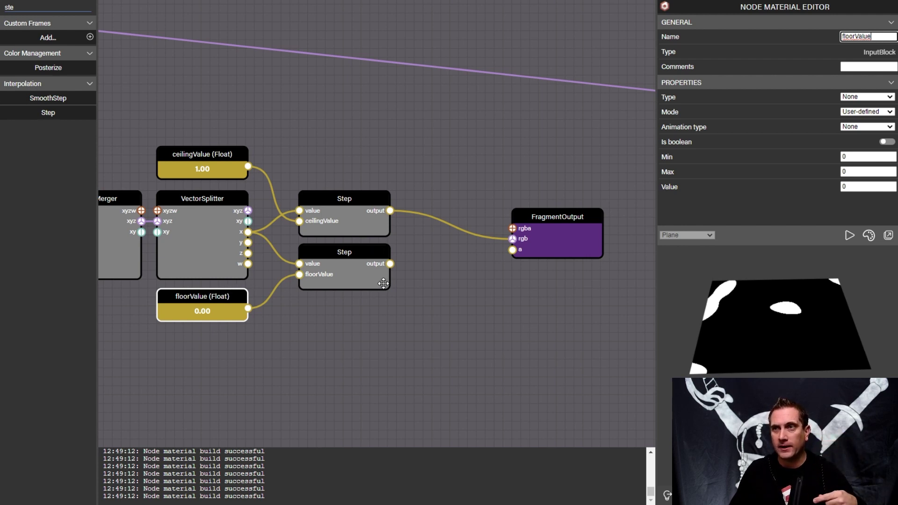
drag(390, 264, 514, 239)
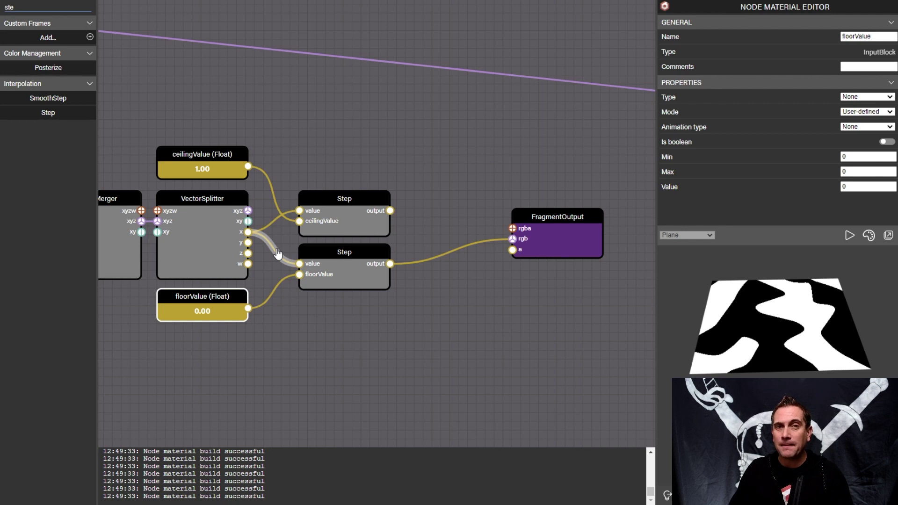
- Add a Negate block, feed it from the VectorSplitter's x output, and connect its output to the lower Step block's value
double_click(69, 7)
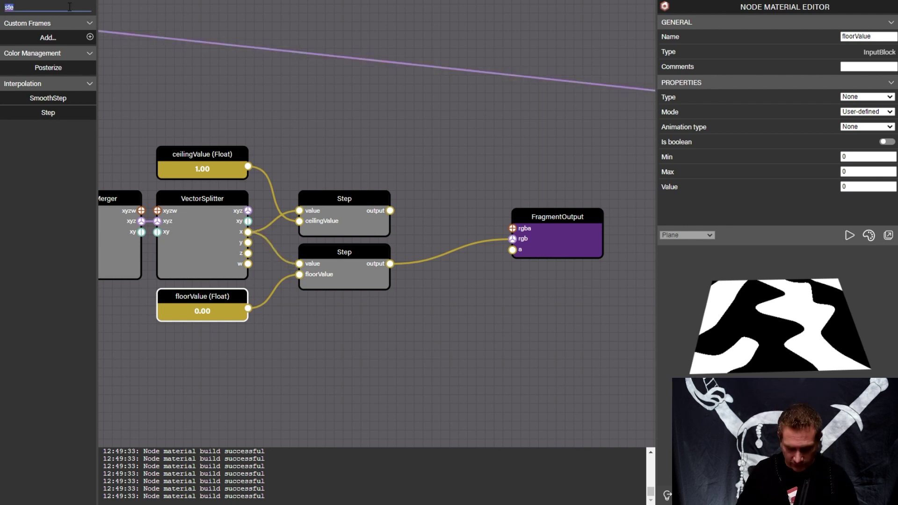
text(neg)
drag(58, 63, 408, 383)
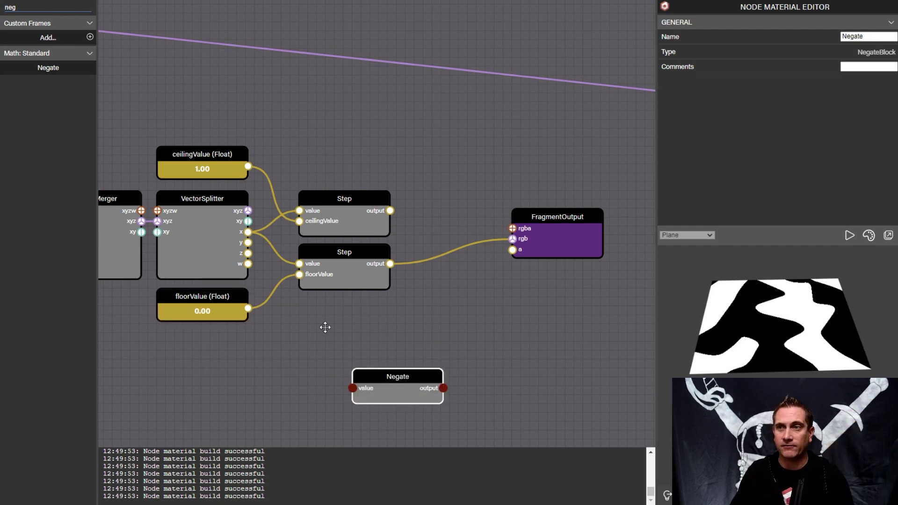
drag(248, 242, 352, 389)
drag(436, 389, 301, 264)
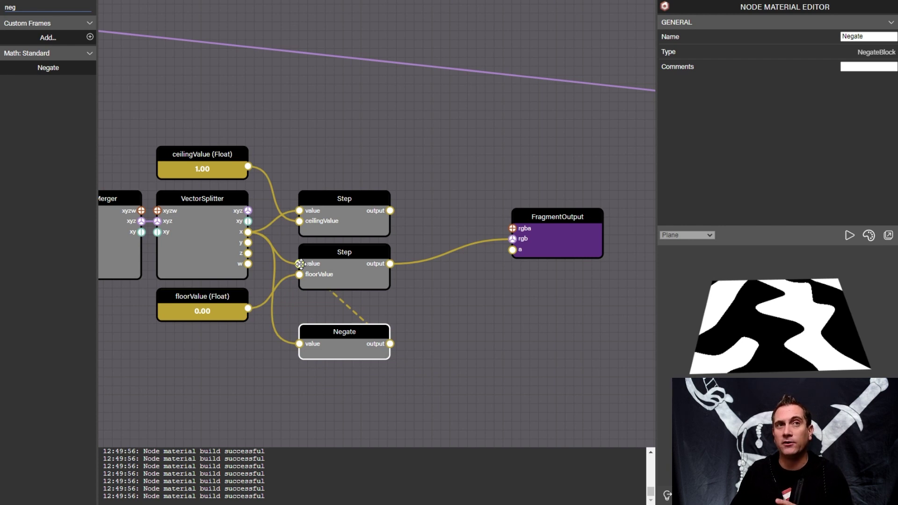
drag(301, 264, 301, 265)
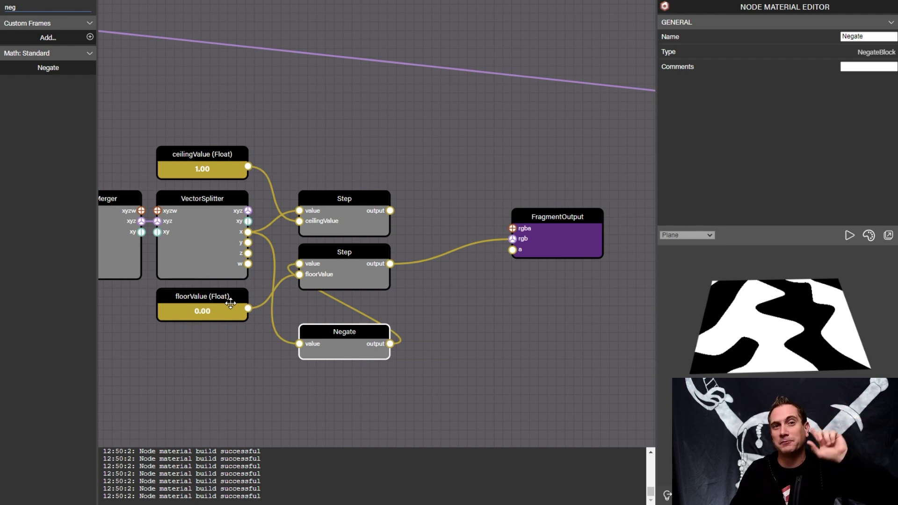
- Shift both Step blocks away from the VectorSplitter, place Negate directly before the lower Step, and move FragmentOutput farther along
click(370, 255)
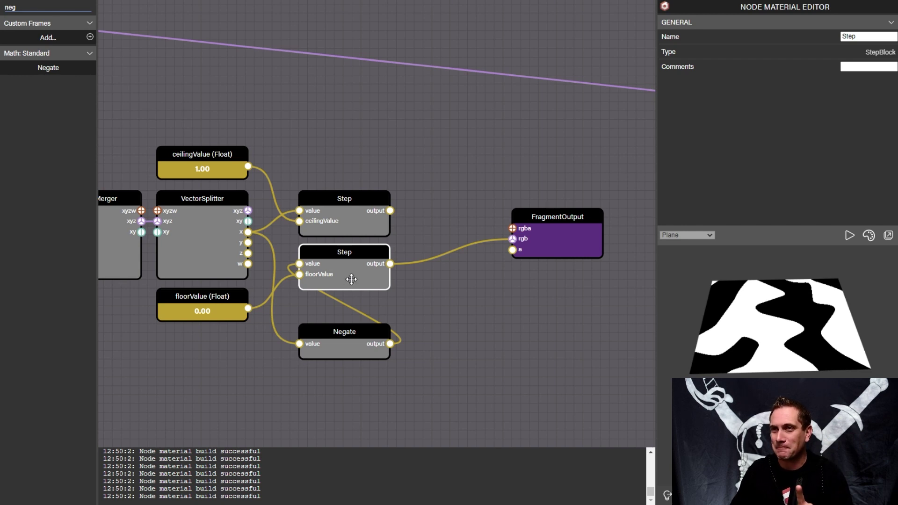
drag(374, 165, 349, 276)
drag(364, 202, 454, 202)
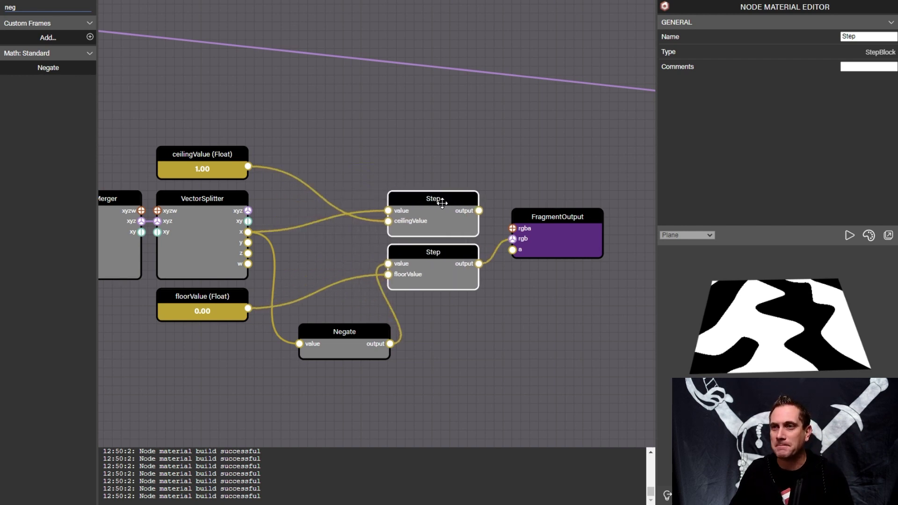
drag(359, 332, 333, 252)
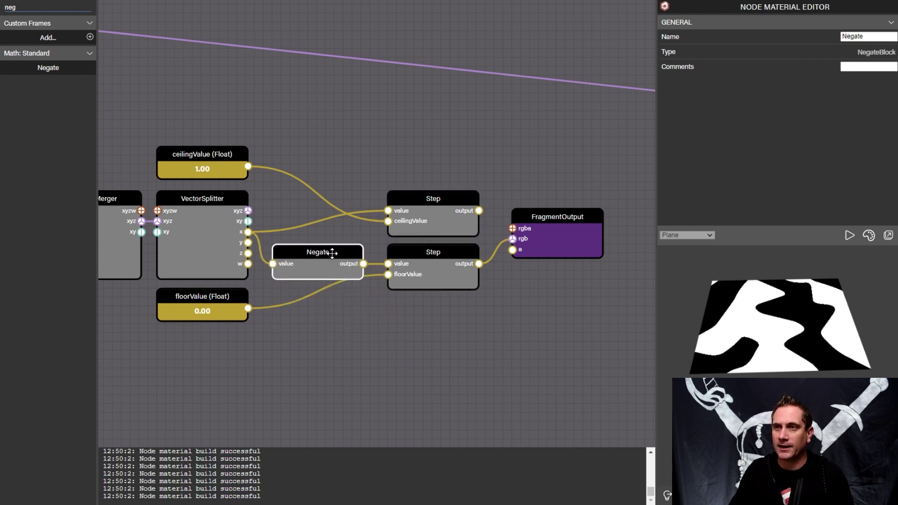
drag(531, 327, 451, 309)
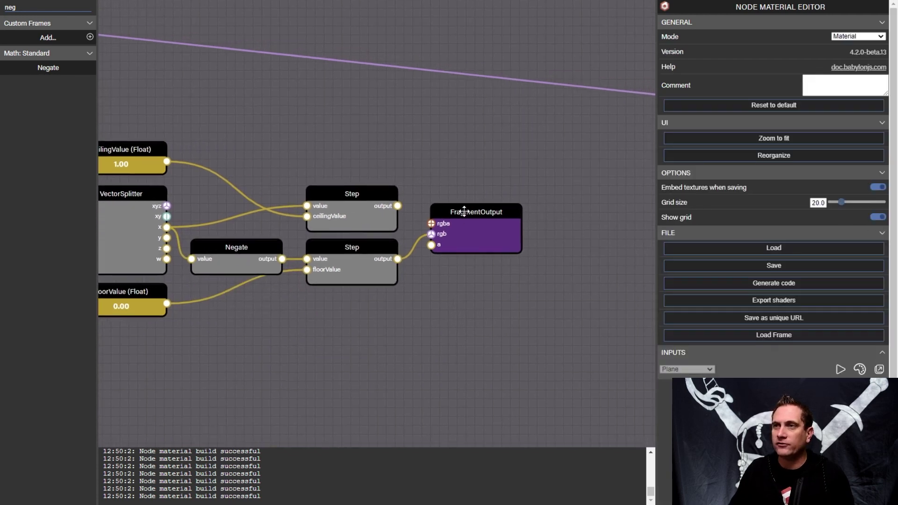
drag(462, 210, 535, 220)
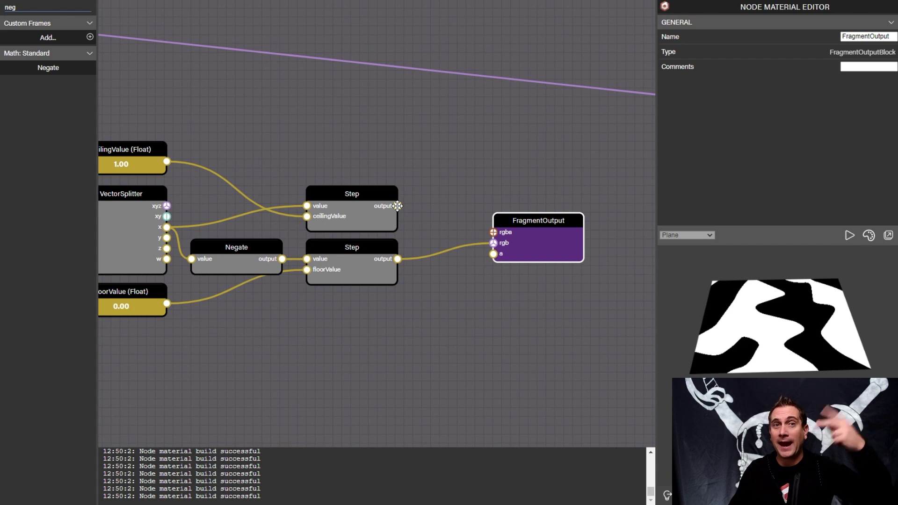
- Rename the upper Step block upperBounds and the lower Step block lowerBounds
click(356, 197)
double_click(842, 36)
text(upperBounds)
key(Return)
click(379, 240)
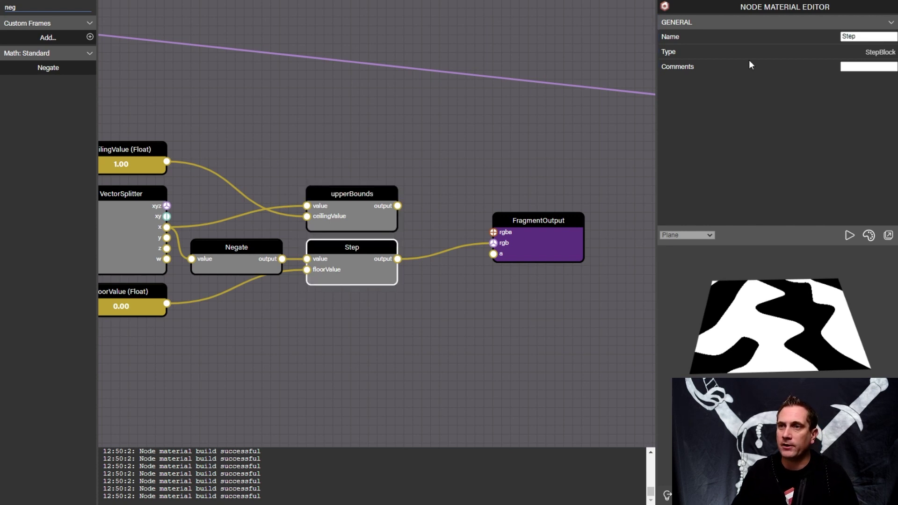
click(864, 36)
text(lowerBounds)
key(Return)
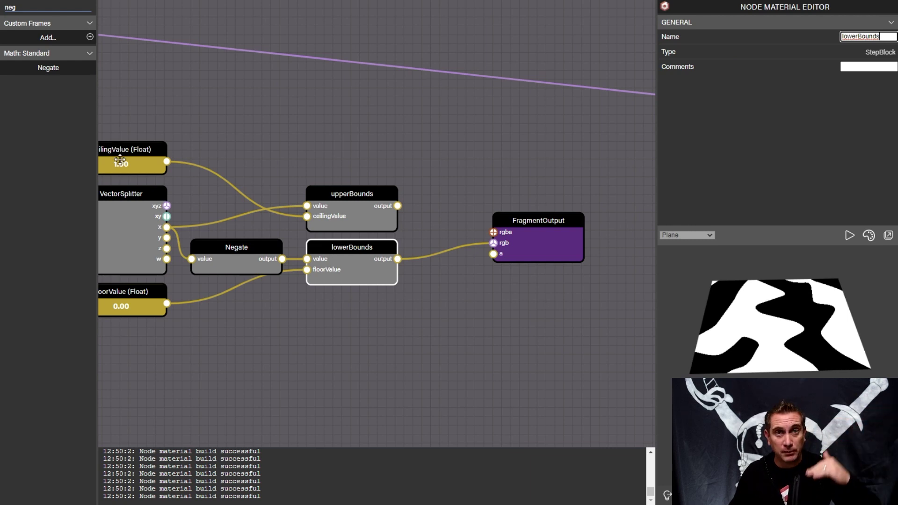
- Move the ceilingValue and floorValue float inputs together, stacked ahead of the VectorMerger block
drag(197, 321, 441, 285)
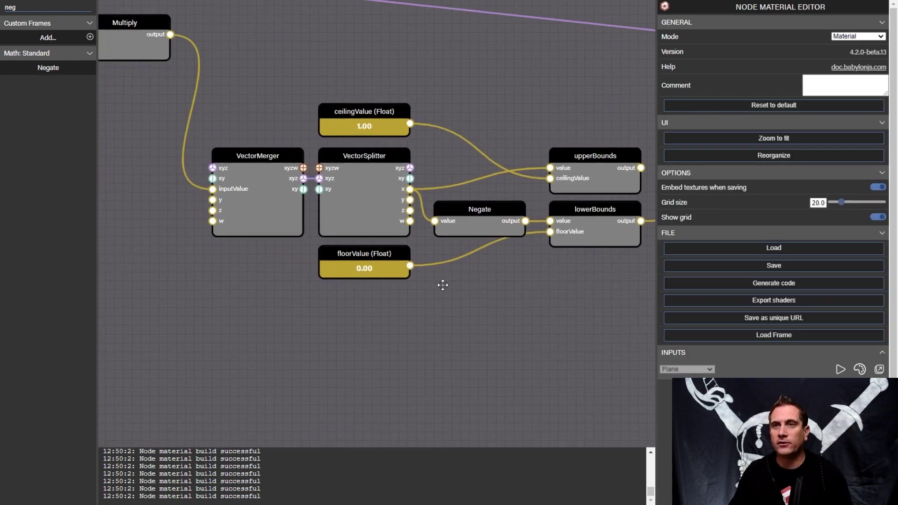
click(391, 114)
click(379, 259)
scroll(376, 314, down, 5)
drag(373, 252, 233, 286)
click(239, 318)
drag(234, 335, 238, 301)
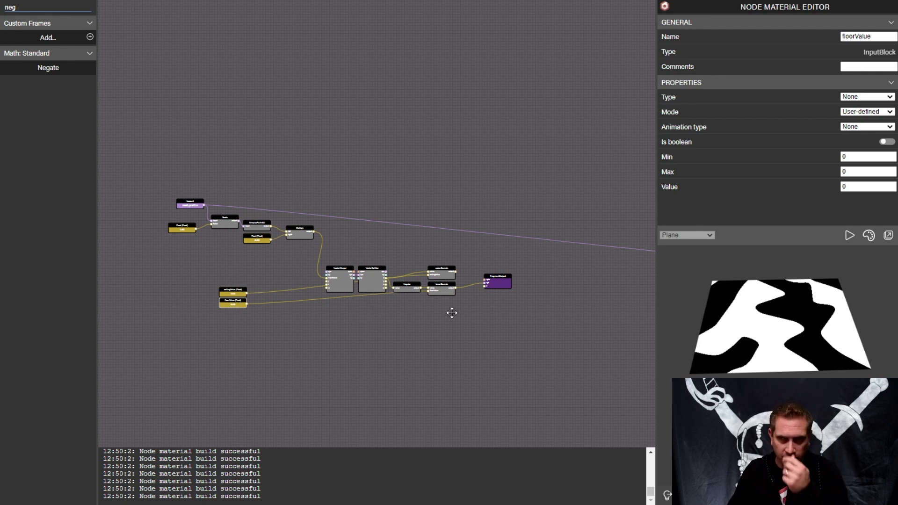
- Connect the upperBounds output to FragmentOutput's rgb input and inspect the mask in the preview
drag(476, 313, 387, 321)
scroll(387, 321, up, 6)
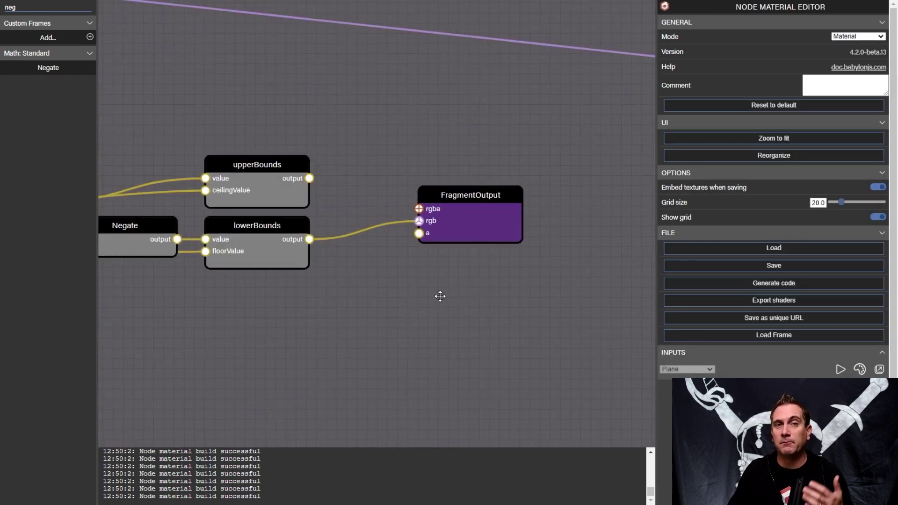
drag(310, 178, 419, 221)
scroll(807, 296, down, 3)
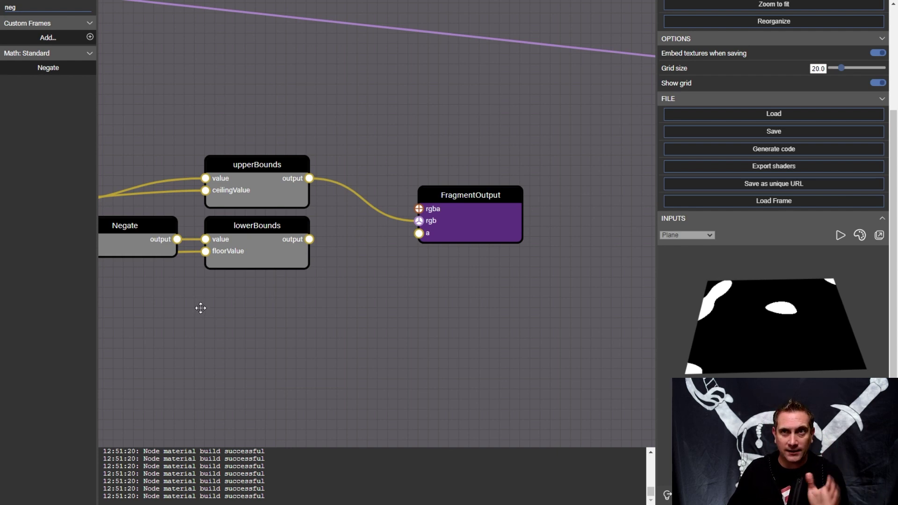
- Place an Add block below FragmentOutput, and connect the lowerBounds output to rgb to compare its preview
double_click(74, 4)
key(BackSpace)
text(add)
drag(49, 68, 450, 323)
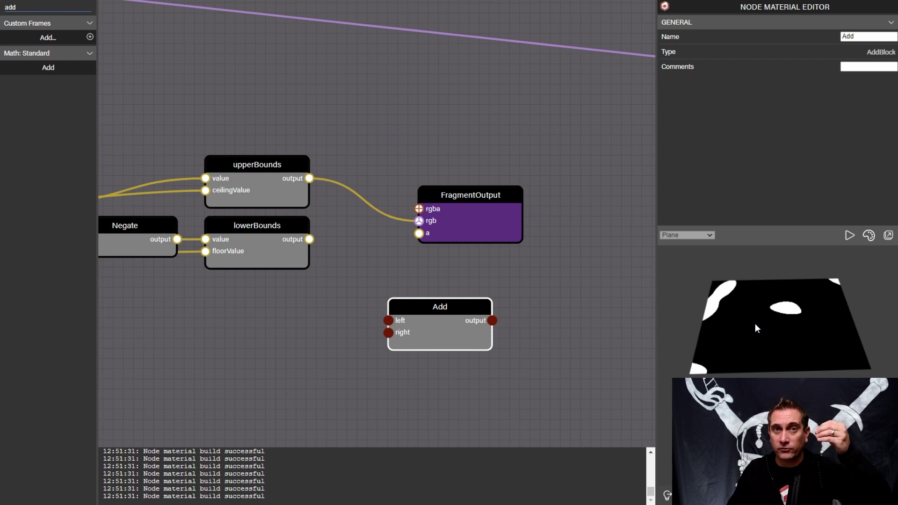
drag(310, 239, 418, 221)
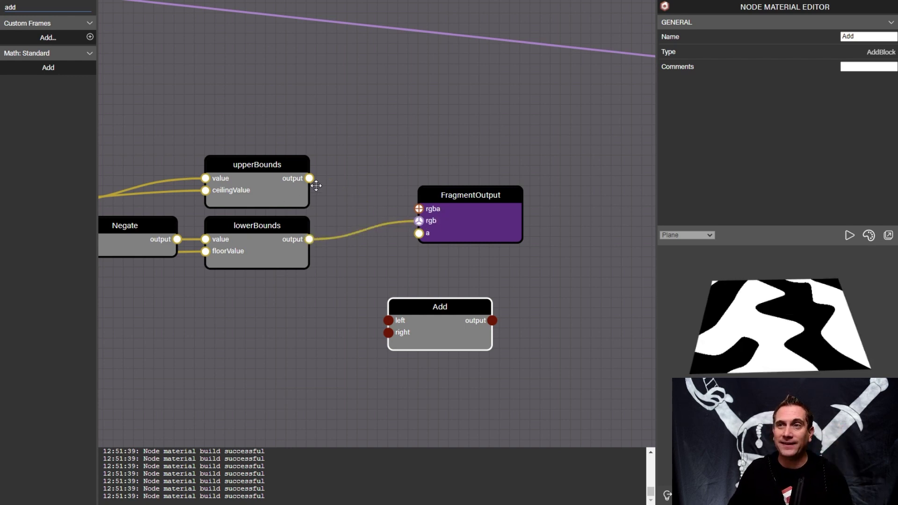
- Connect upperBounds to Add's left, lowerBounds to its right and Add's output to rgb, placing Add between the bounds blocks and FragmentOutput
drag(309, 178, 389, 321)
drag(309, 239, 388, 333)
drag(492, 321, 419, 221)
drag(489, 195, 604, 202)
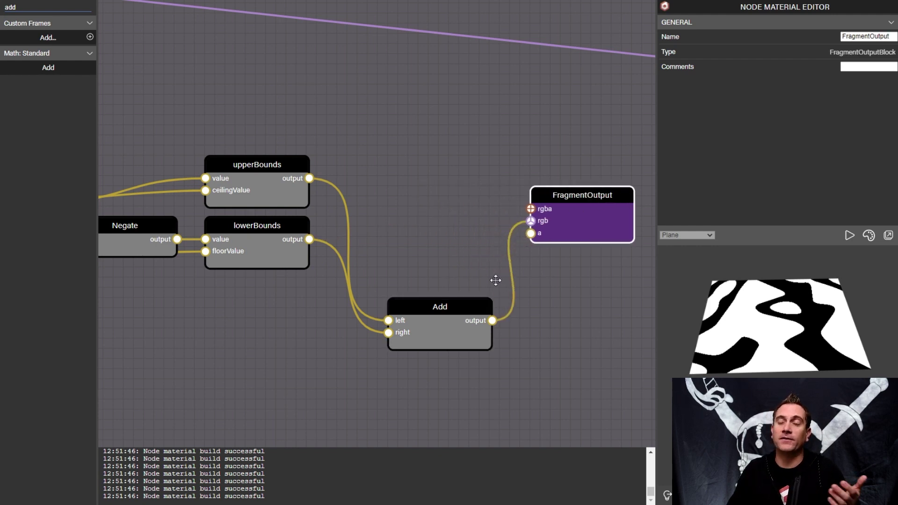
drag(454, 307, 448, 209)
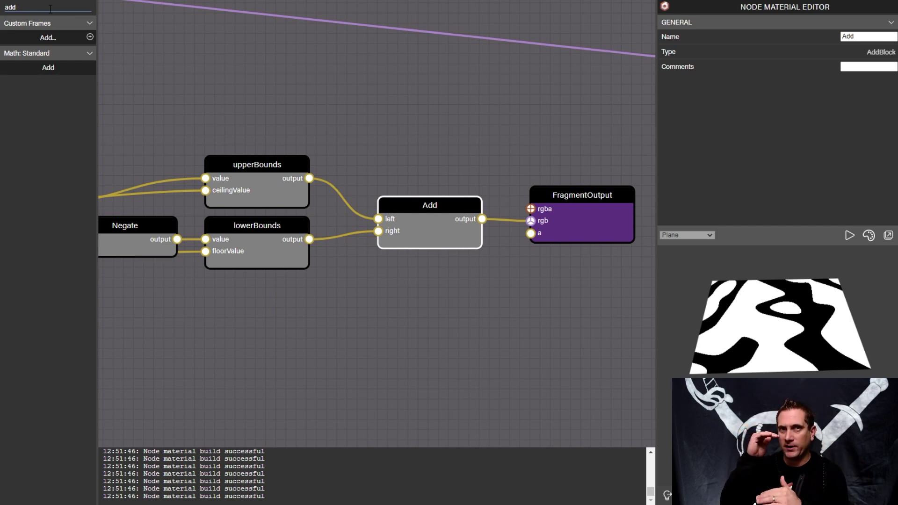
- Insert a OneMinus block between the Add block's output and FragmentOutput's rgb input, moving FragmentOutput to make room
double_click(50, 10)
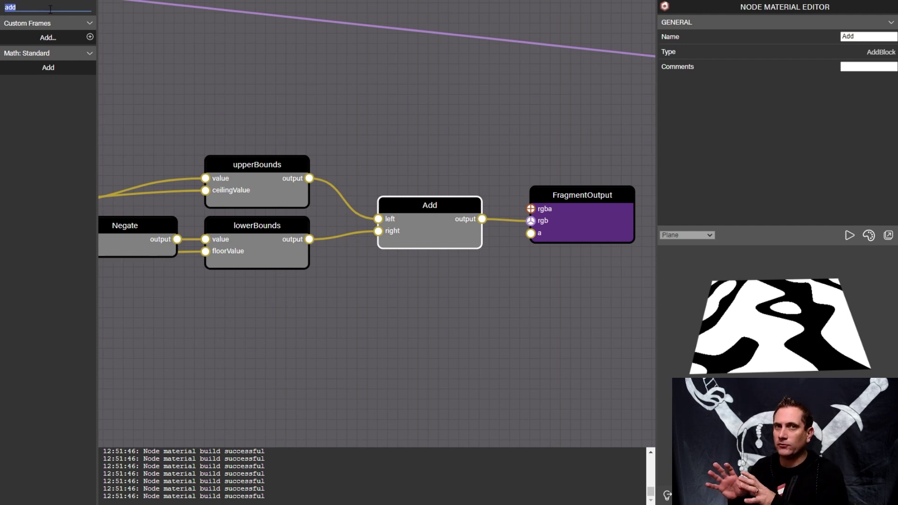
text(one)
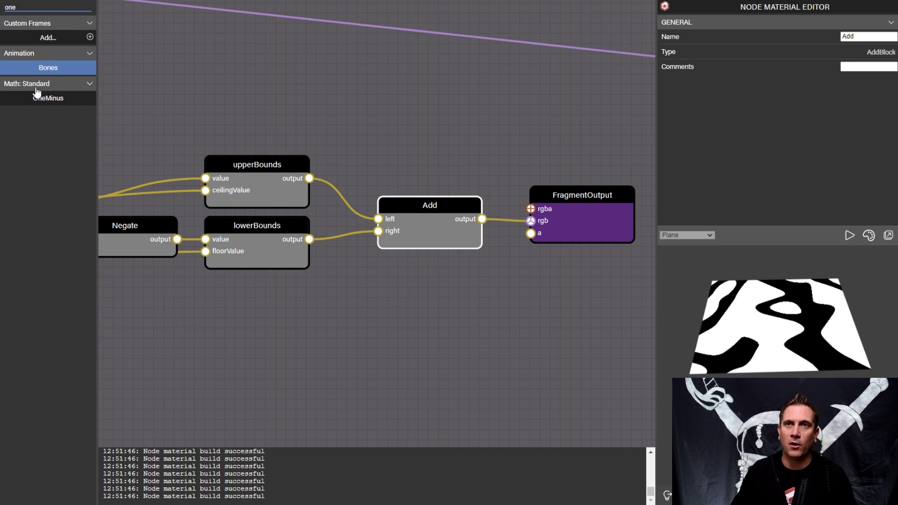
drag(37, 94, 550, 295)
drag(528, 357, 382, 357)
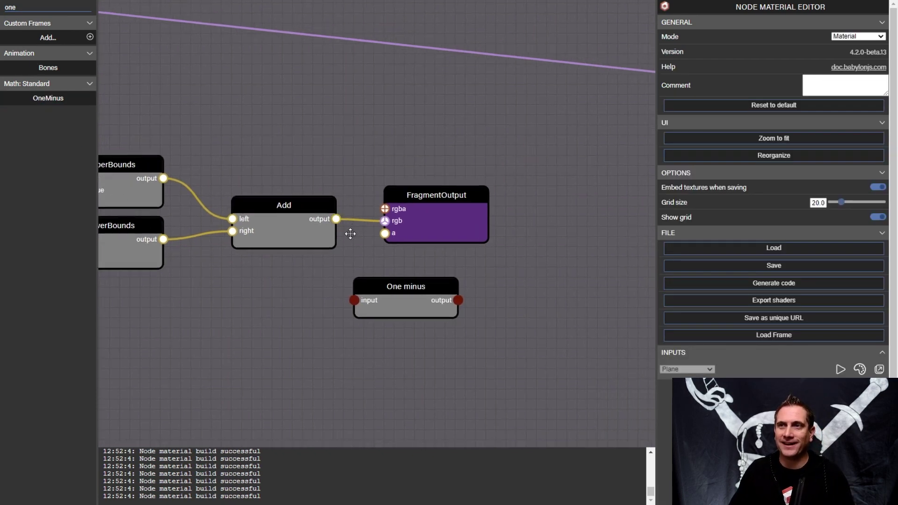
scroll(739, 269, down, 3)
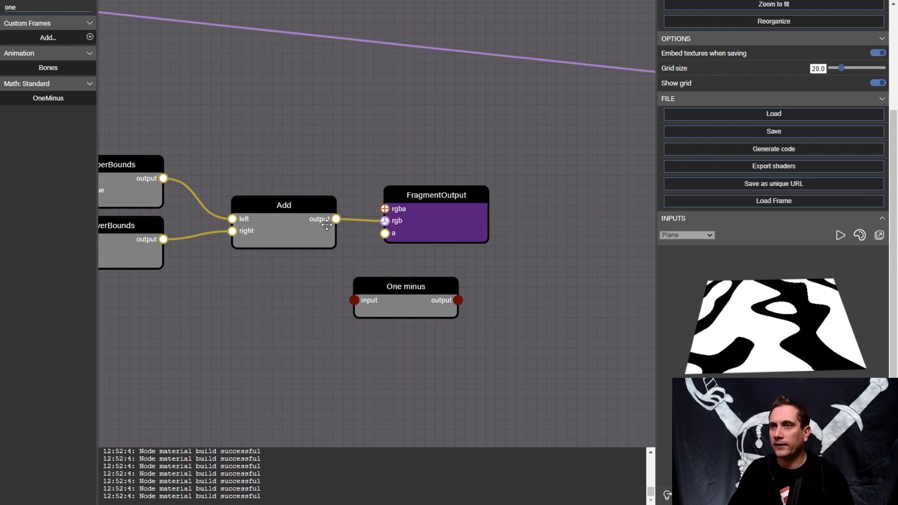
drag(337, 219, 354, 300)
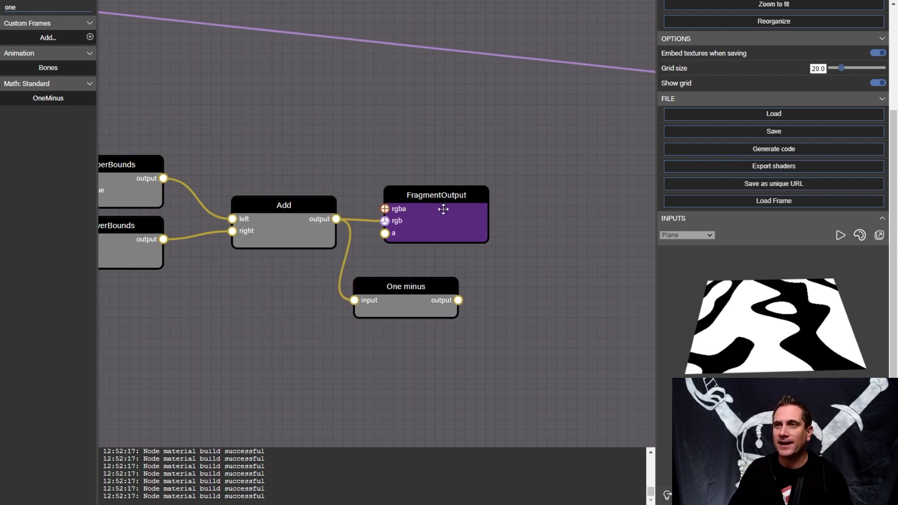
drag(460, 198, 573, 202)
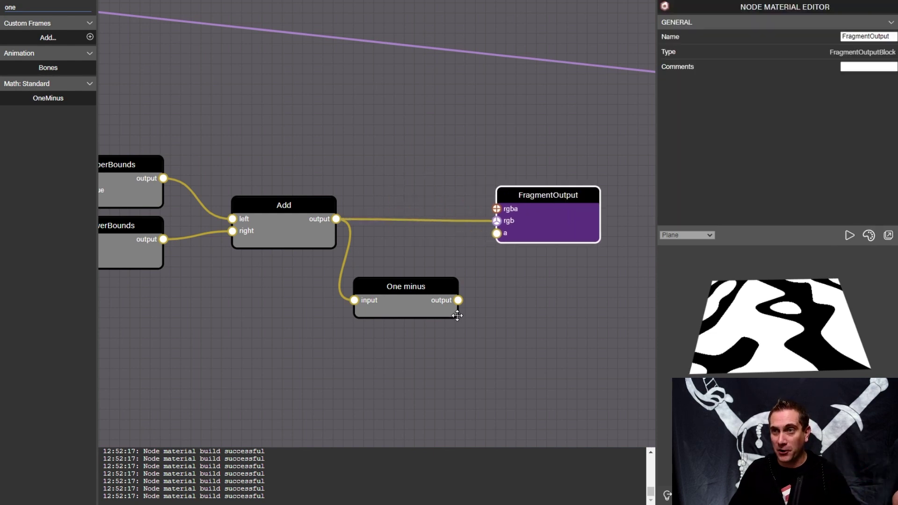
drag(458, 300, 497, 220)
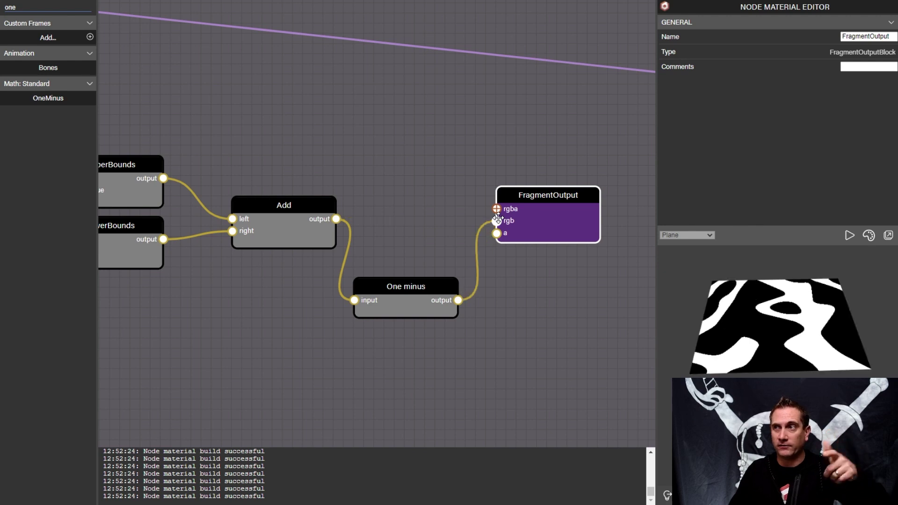
drag(401, 284, 413, 200)
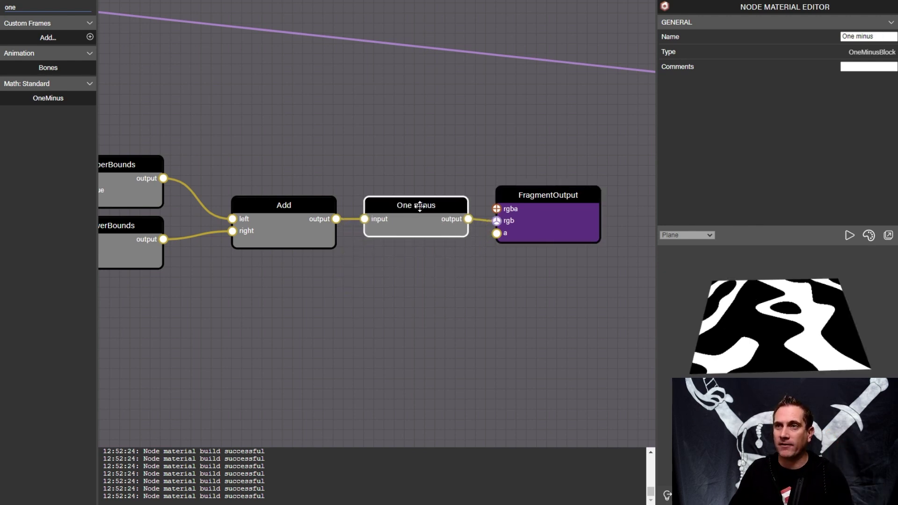
- Rename the One minus block inBounds
drag(876, 37, 820, 41)
text(In)
key(Return)
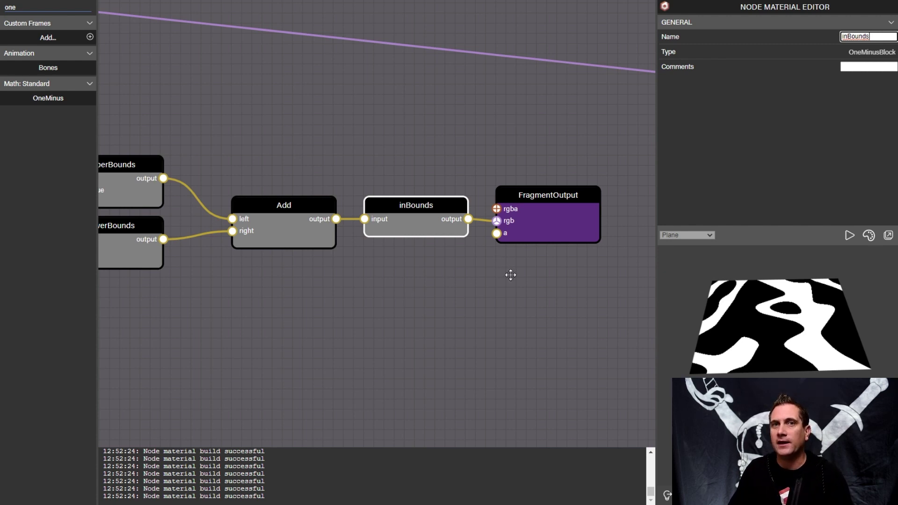
- Add a Multiply block below FragmentOutput, with inBounds' output as left and the VectorSplitter's x output as right
scroll(471, 295, down, 3)
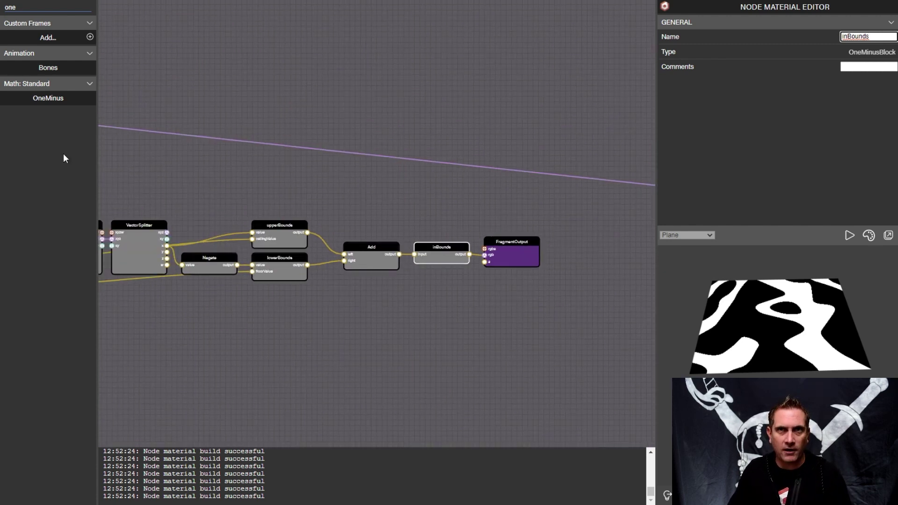
double_click(63, 5)
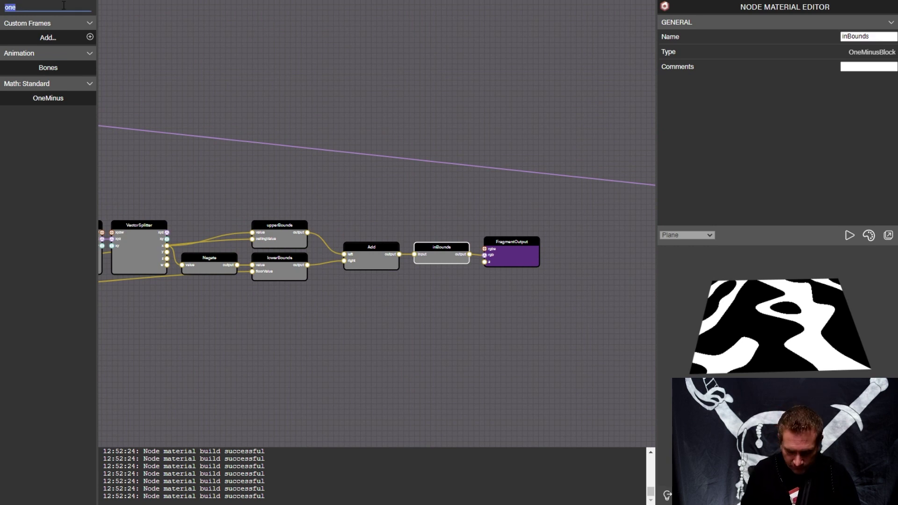
text(mult)
drag(70, 67, 524, 315)
drag(469, 254, 480, 315)
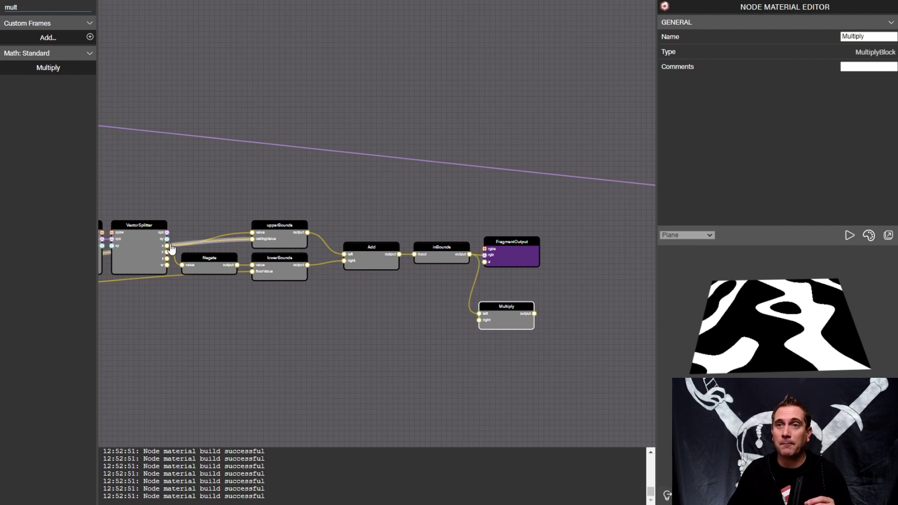
drag(167, 246, 479, 320)
- Move FragmentOutput farther along and connect the new Multiply block's output to its rgb input
drag(545, 286, 470, 271)
drag(446, 227, 532, 243)
drag(459, 299, 495, 256)
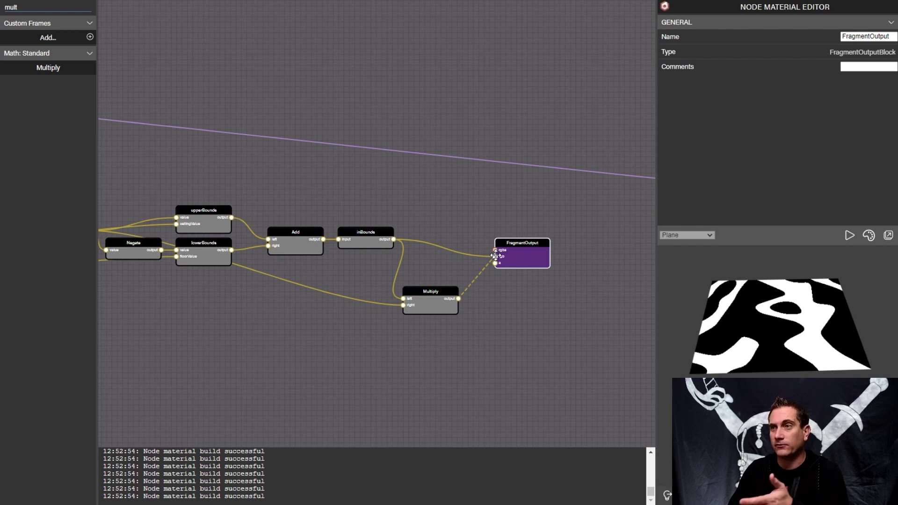
drag(495, 256, 495, 256)
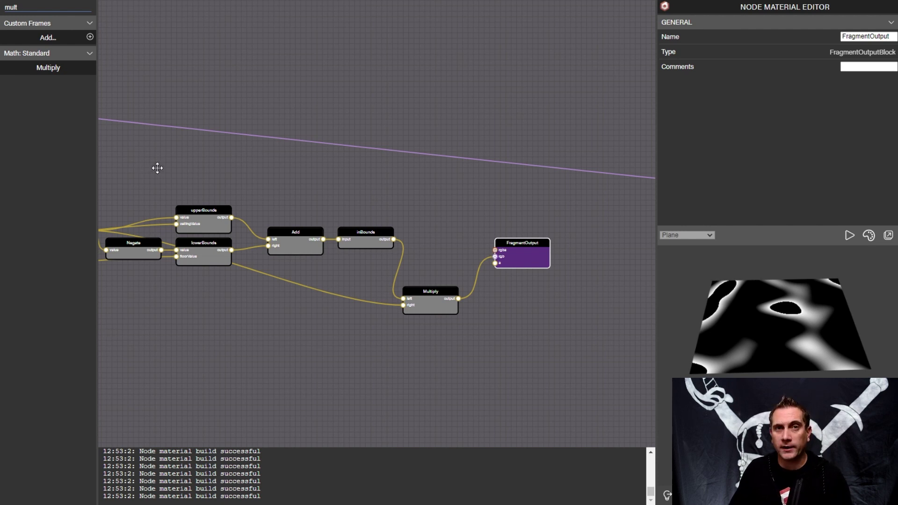
- Add a Color3 input block below lowerBounds and name it ceilingColor
double_click(24, 10)
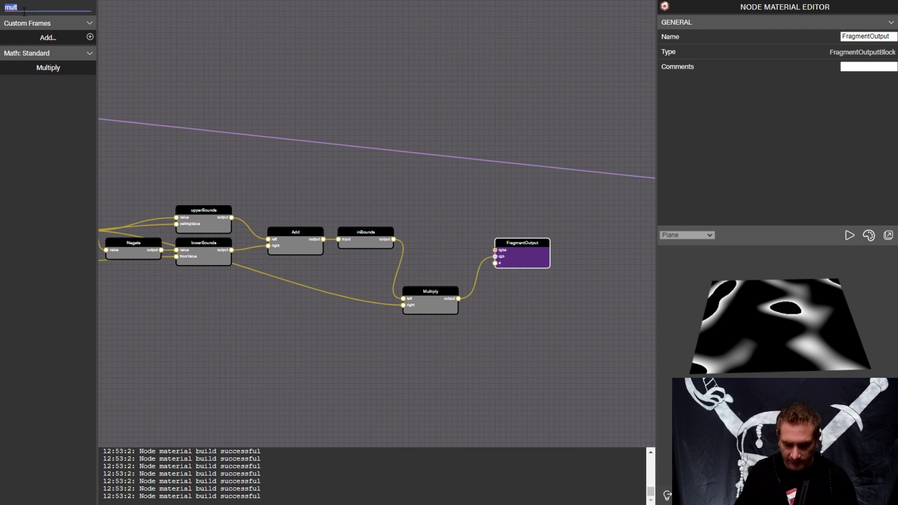
text(colo)
drag(74, 156, 225, 337)
drag(871, 36, 810, 38)
text(ceiling)
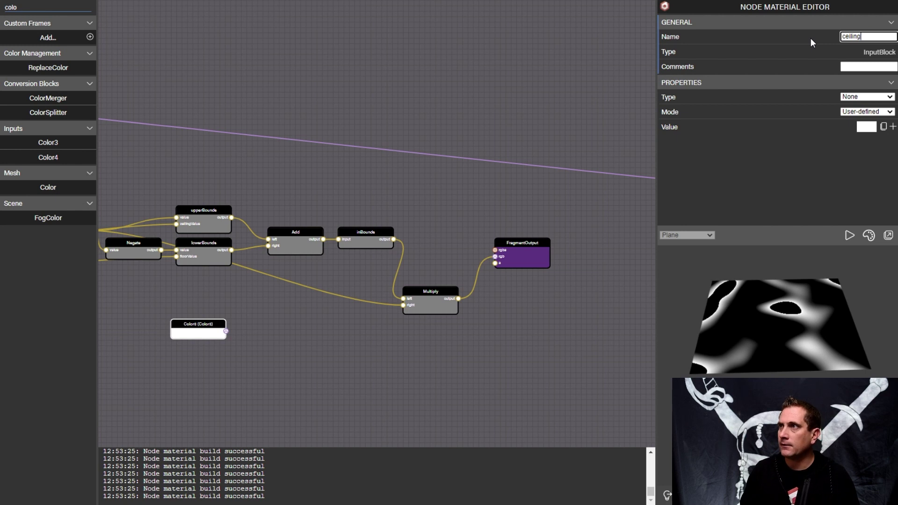
text(Color)
key(Return)
- Set the ceilingColor block's value to a medium blue, hex 4D54DE
click(862, 129)
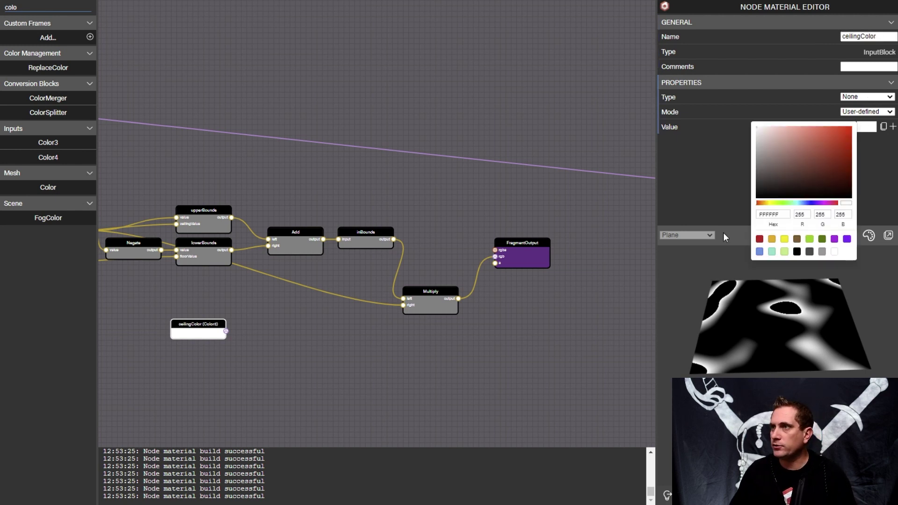
click(810, 202)
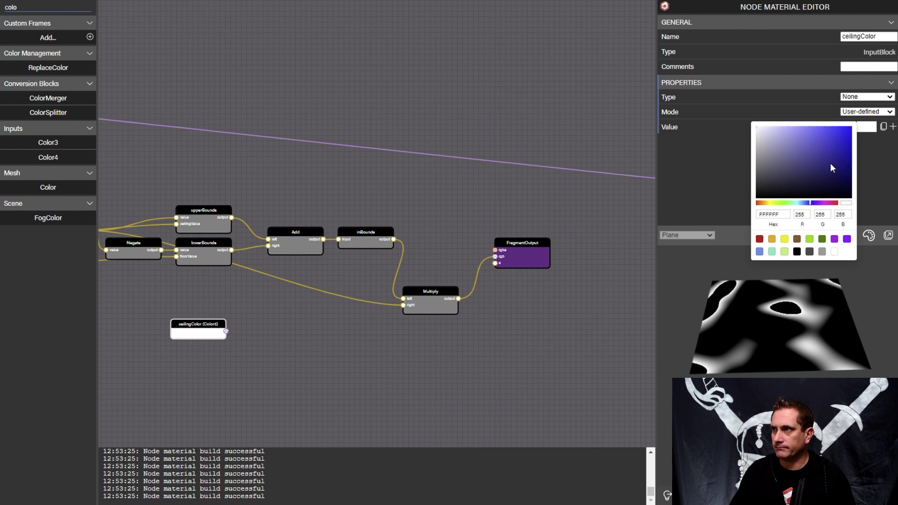
click(819, 135)
click(413, 89)
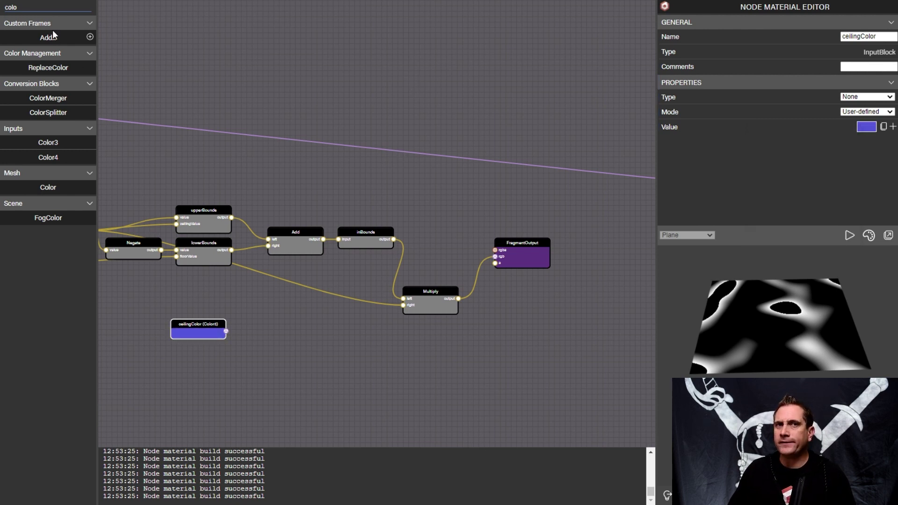
- Add a Scale block beside ceilingColor, with ceilingColor's output as its input and upperBounds' output as its factor
double_click(51, 7)
text(sca)
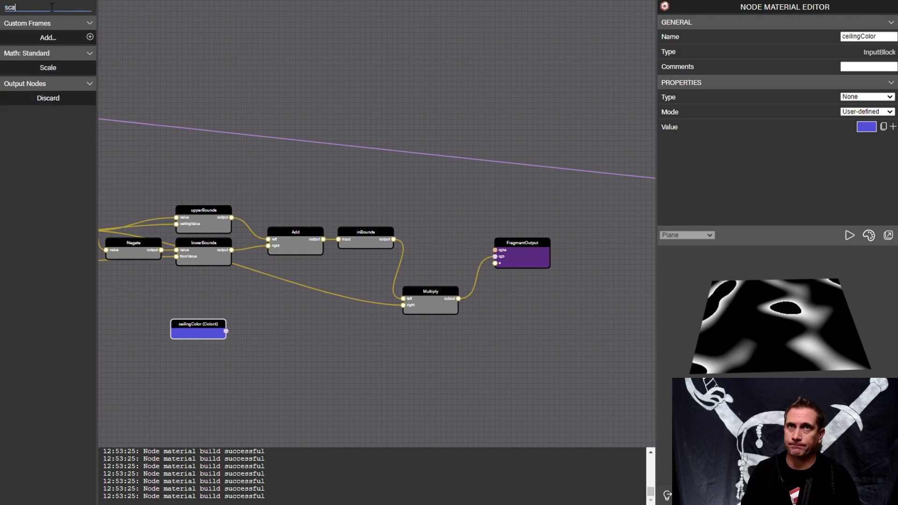
drag(59, 68, 263, 381)
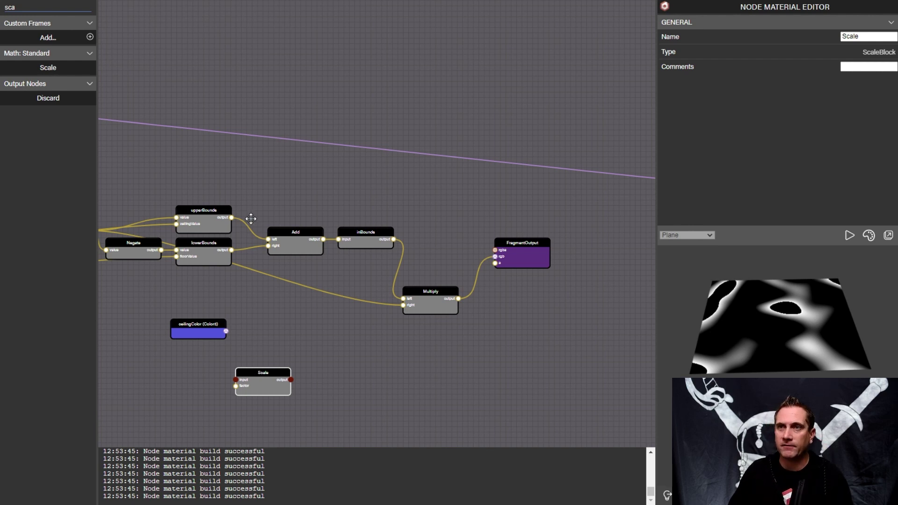
drag(231, 218, 279, 322)
drag(226, 331, 263, 332)
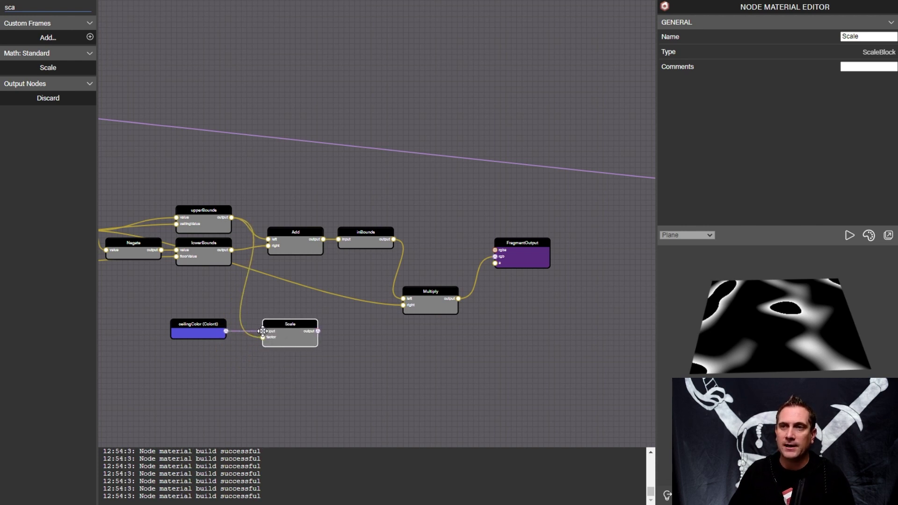
- Relabel the Scale block's input port as ceilingColor
click(262, 331)
scroll(264, 332, up, 4)
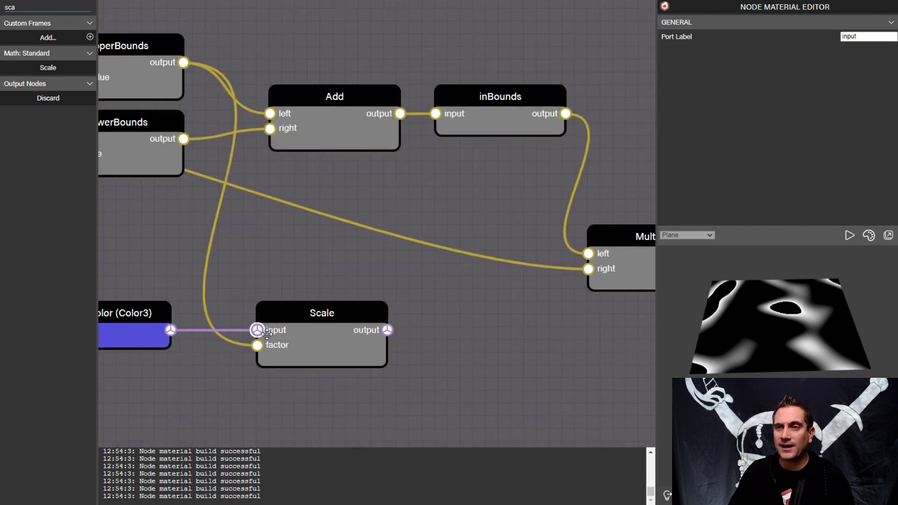
scroll(267, 337, up, 2)
click(853, 38)
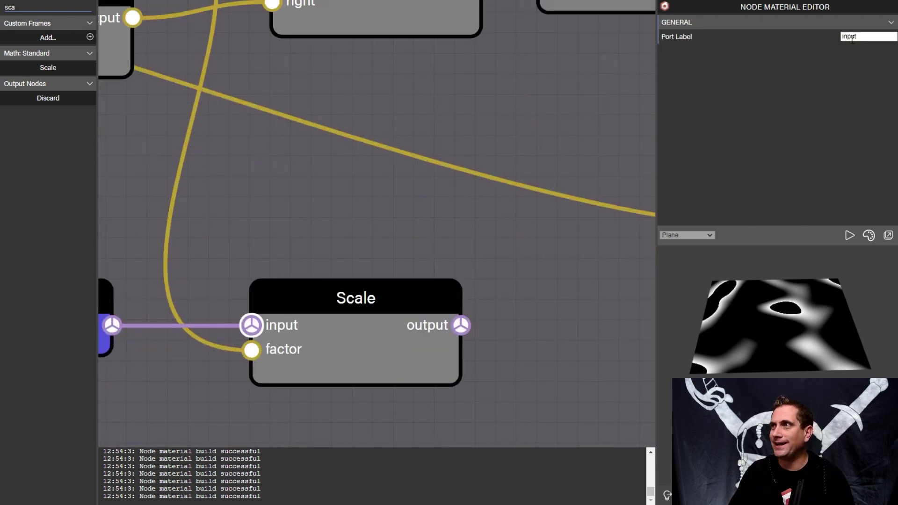
double_click(866, 38)
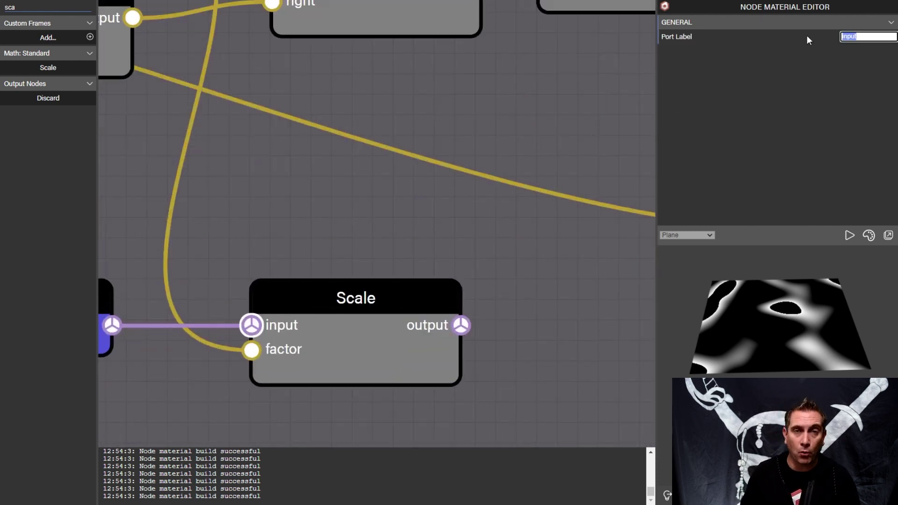
text(ceilingV)
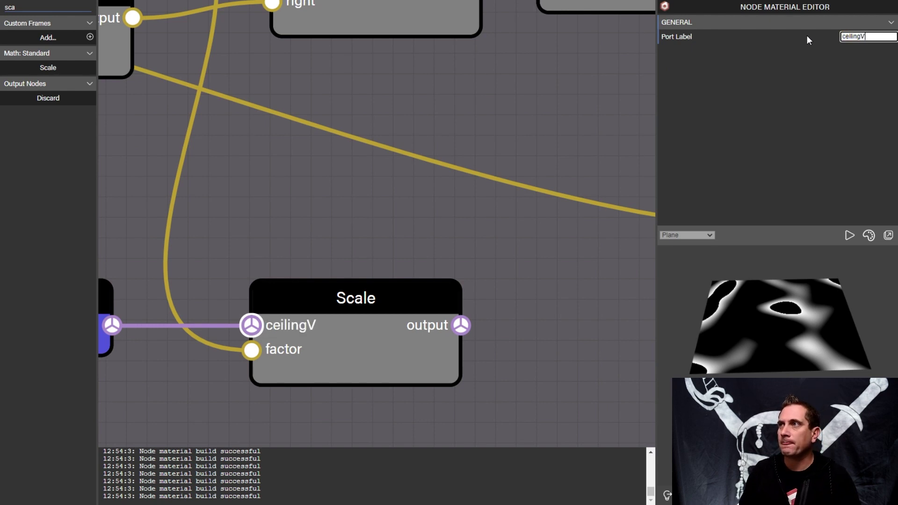
key(BackSpace)
text(Color)
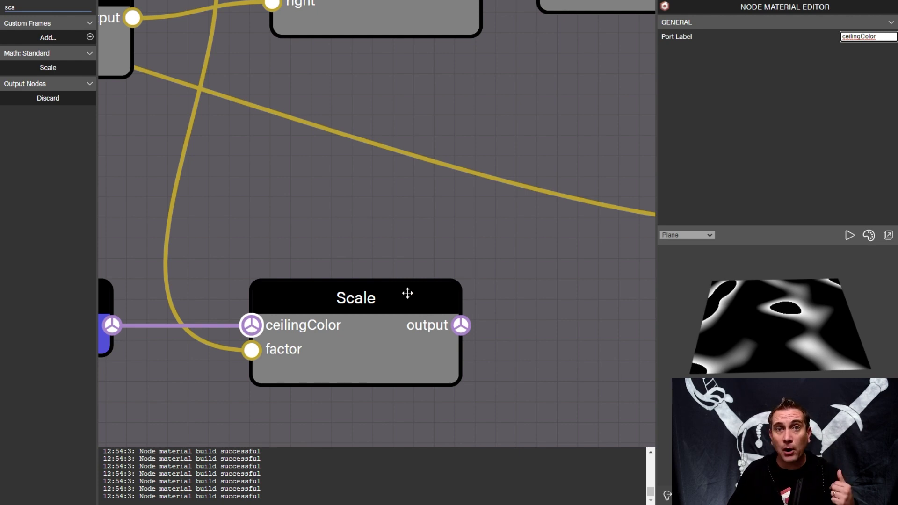
- Connect the Scale block's output to FragmentOutput's rgb input to preview the ceiling color
click(509, 273)
drag(509, 273, 433, 267)
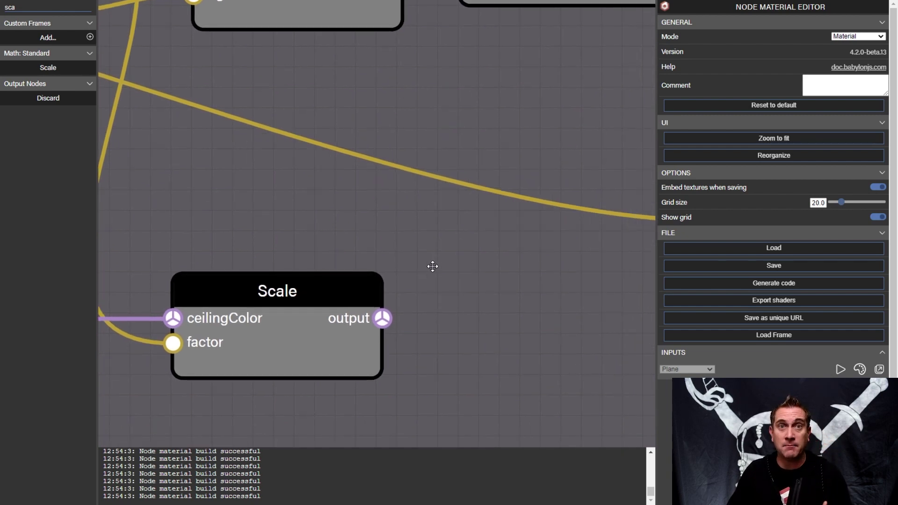
scroll(433, 264, down, 5)
drag(456, 297, 595, 150)
scroll(827, 166, down, 3)
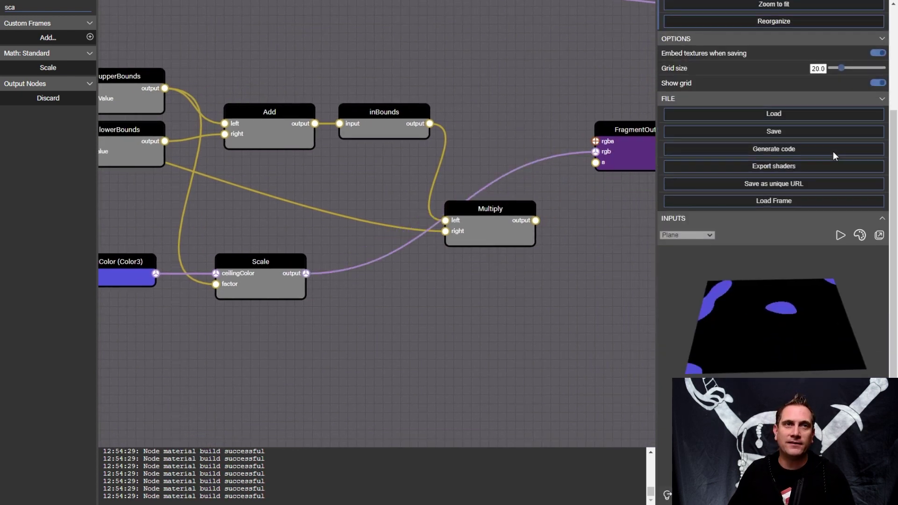
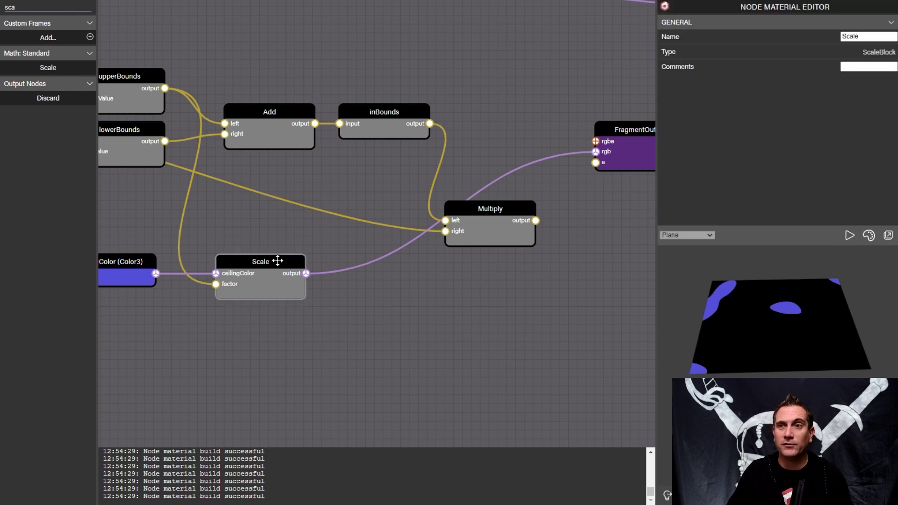
- Duplicate the Scale block directly below the original and connect lowerBounds' output to the copy's factor input
key(ctrl+c)
click(257, 360)
key(ctrl+v)
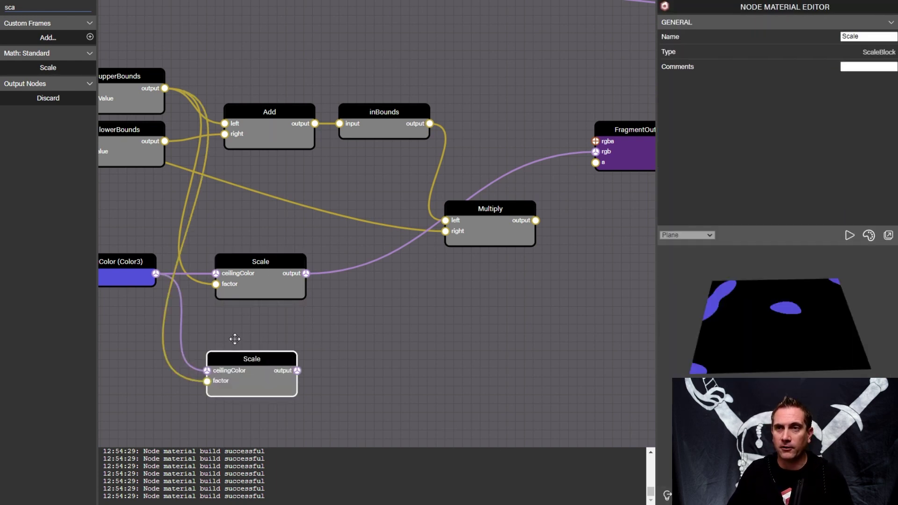
drag(237, 355, 253, 317)
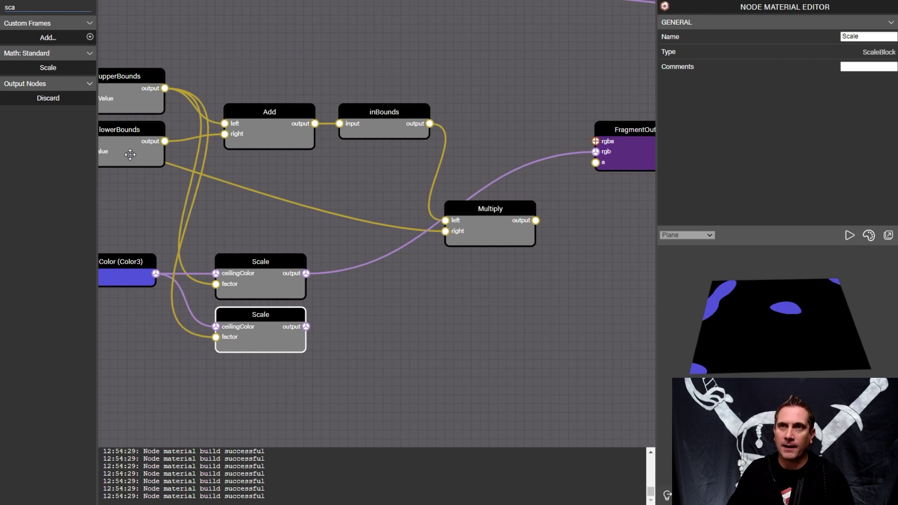
drag(119, 194, 125, 193)
drag(171, 139, 222, 335)
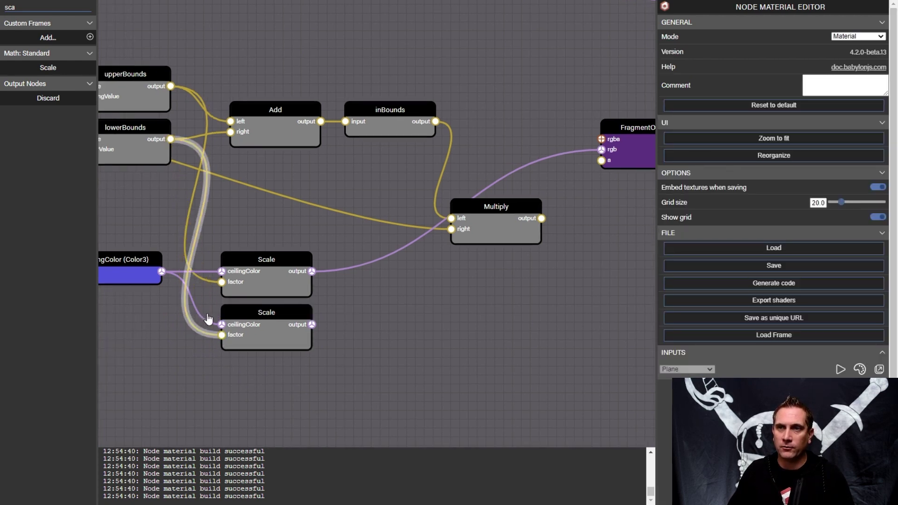
- Relabel the lower Scale block's ceilingColor port as floorColor
click(208, 322)
click(223, 325)
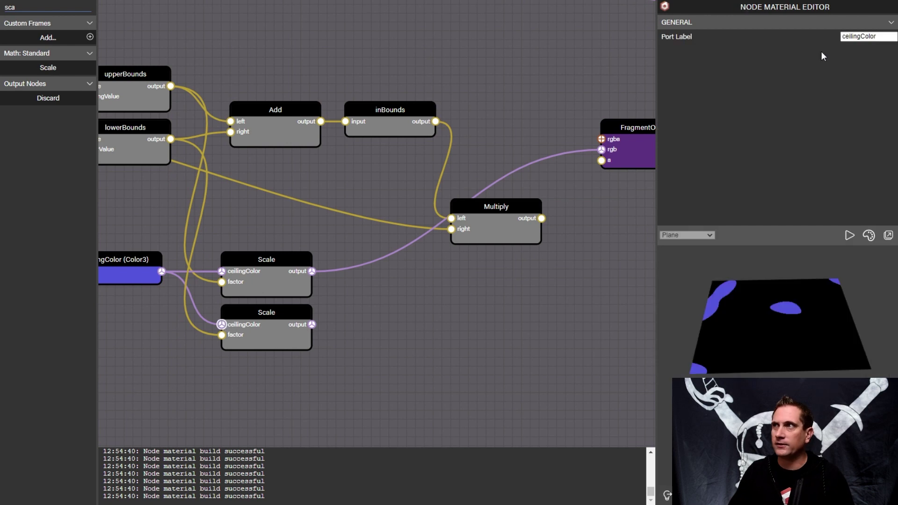
click(852, 36)
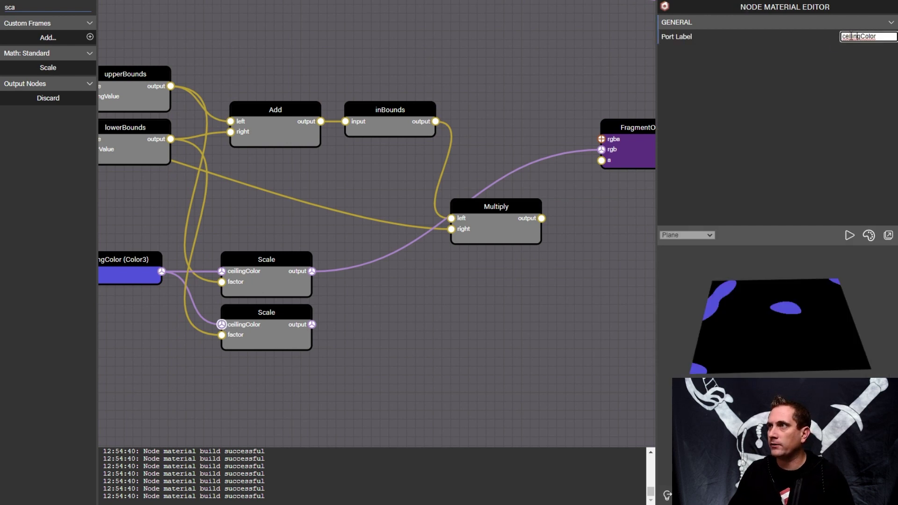
text(floor)
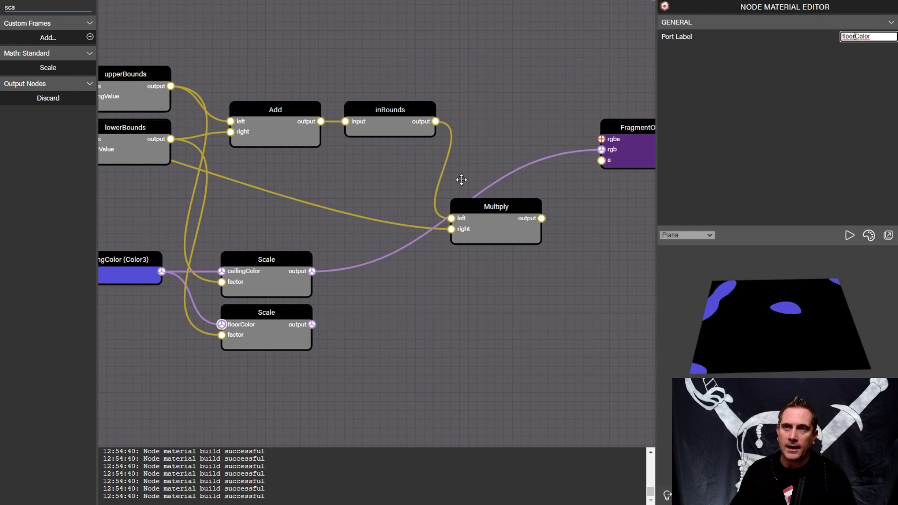
- Duplicate the ceilingColor block and align the copy directly below the original
click(158, 256)
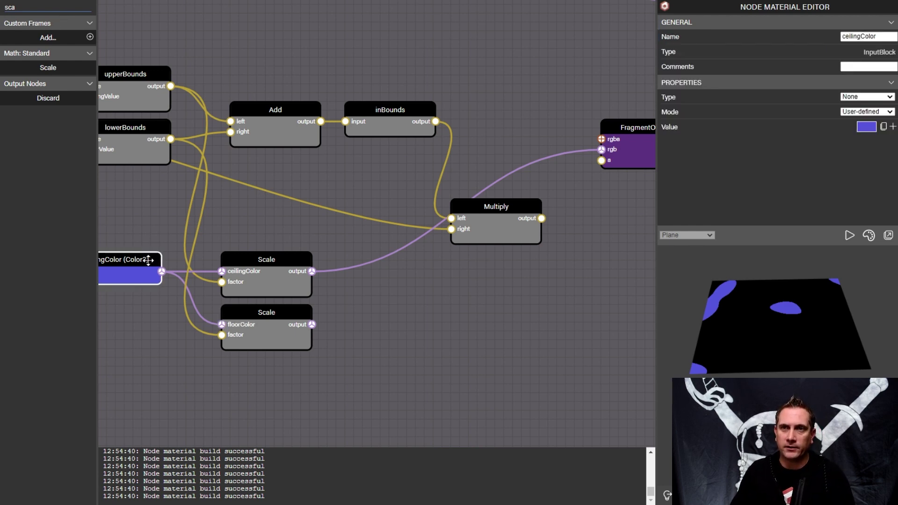
drag(167, 390, 266, 380)
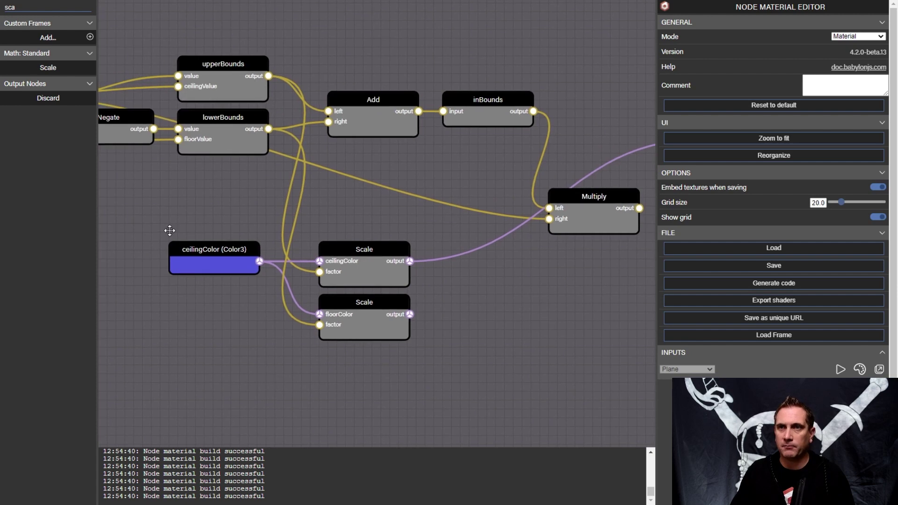
click(195, 252)
key(ctrl+c)
click(194, 305)
key(ctrl+v)
drag(201, 294, 228, 295)
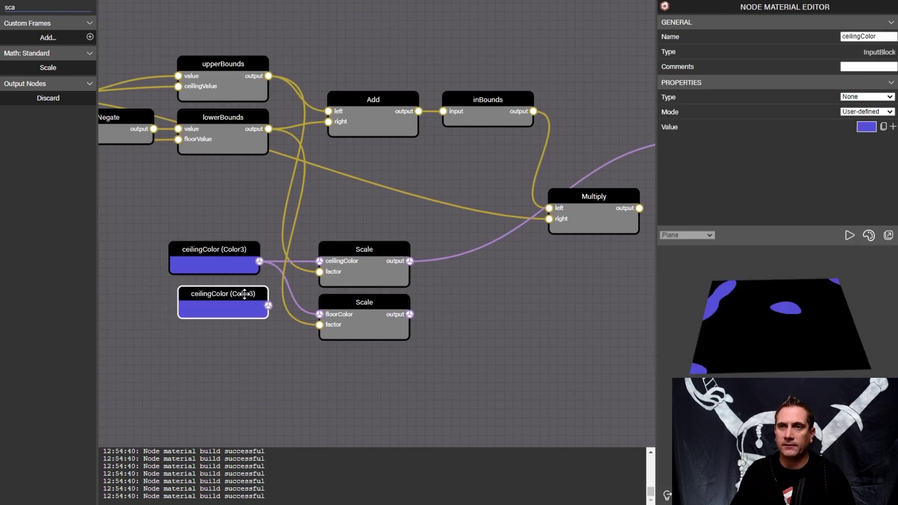
- Set the copied color block to dark red, hex 6C1811, and connect its output to the lower Scale block's floorColor input
click(866, 128)
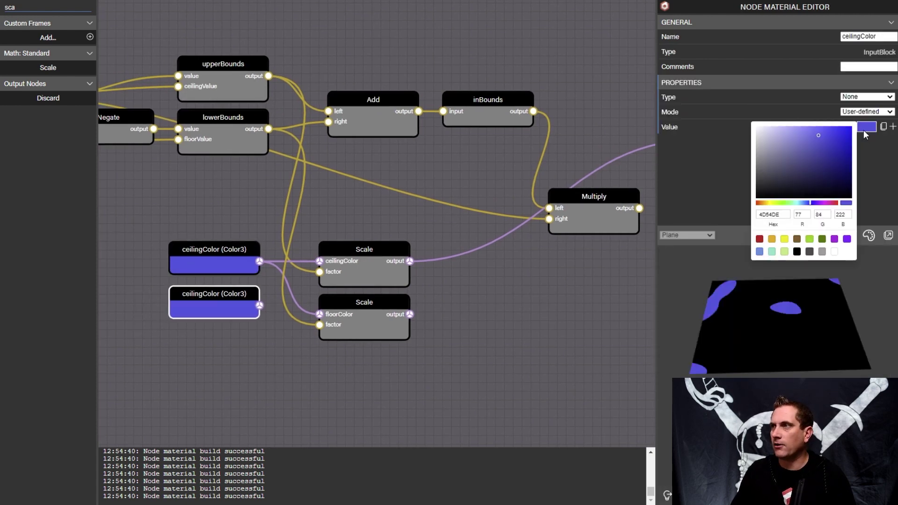
click(758, 204)
click(838, 167)
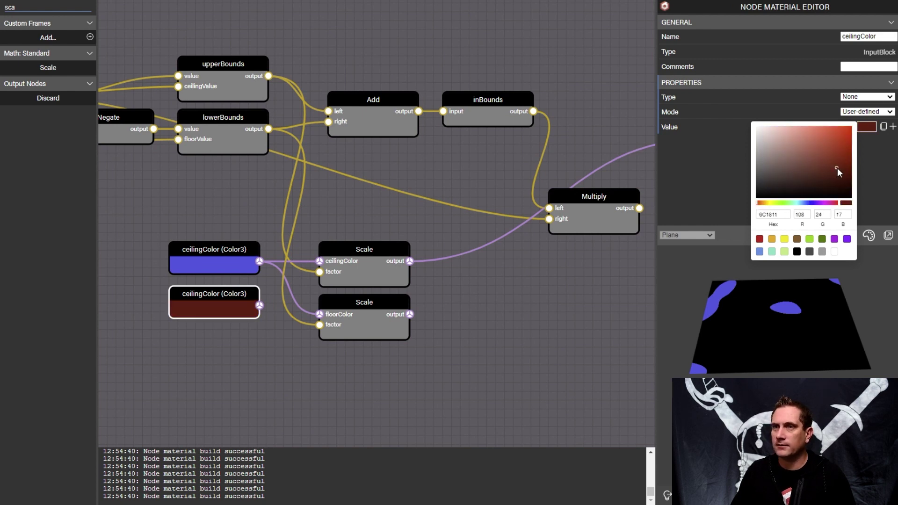
click(318, 346)
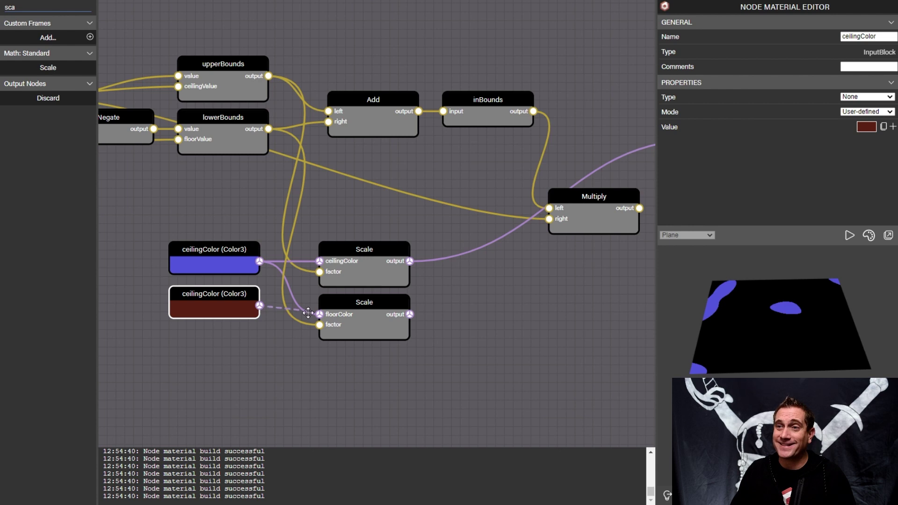
- Connect the lower Scale block's output to FragmentOutput's rgb input to preview the floor color
drag(509, 309, 255, 307)
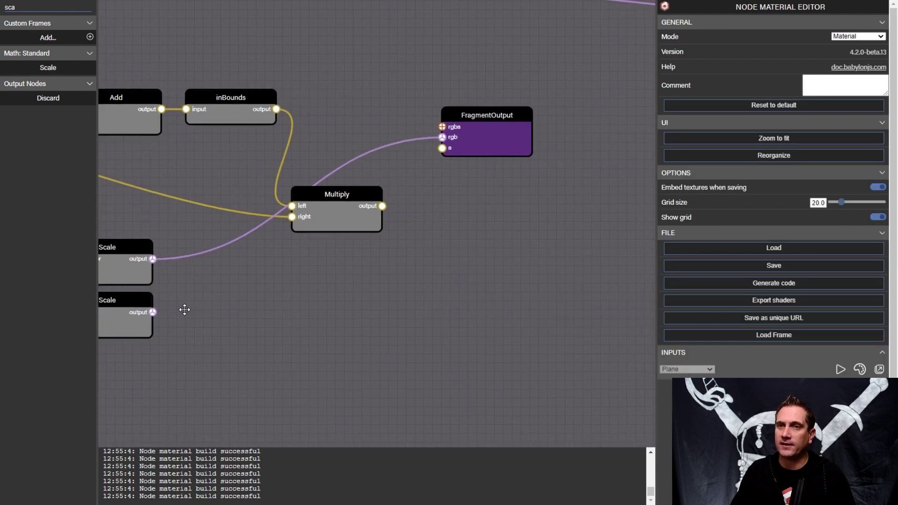
scroll(751, 173, down, 3)
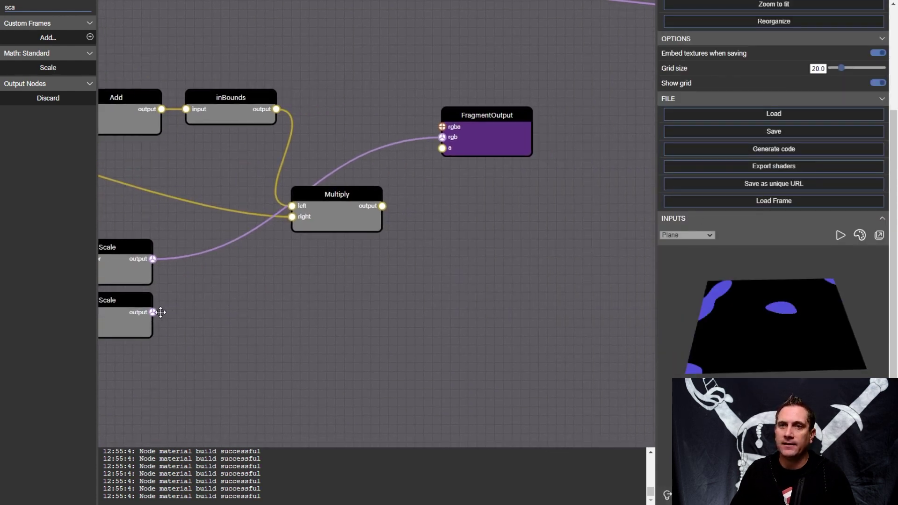
drag(154, 312, 443, 137)
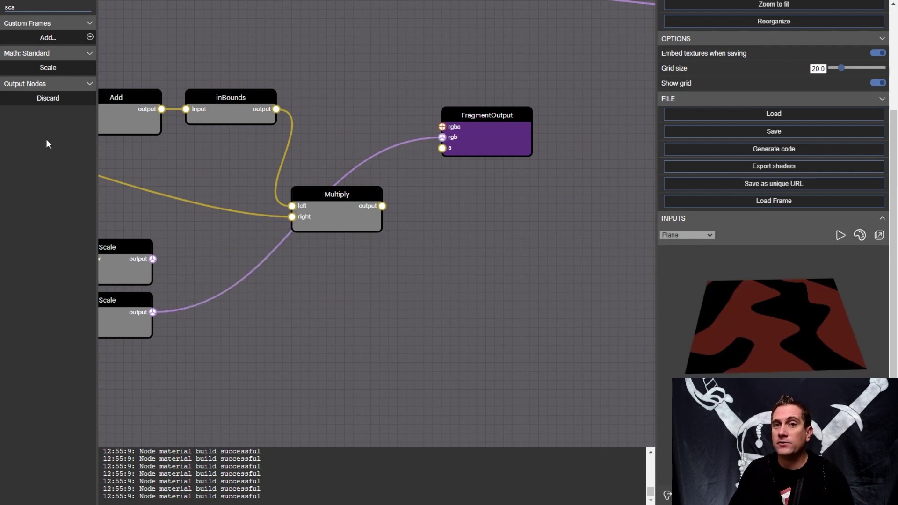
- Add an Add block below Multiply, with the upper Scale's output as left and the lower Scale's output as right
click(56, 8)
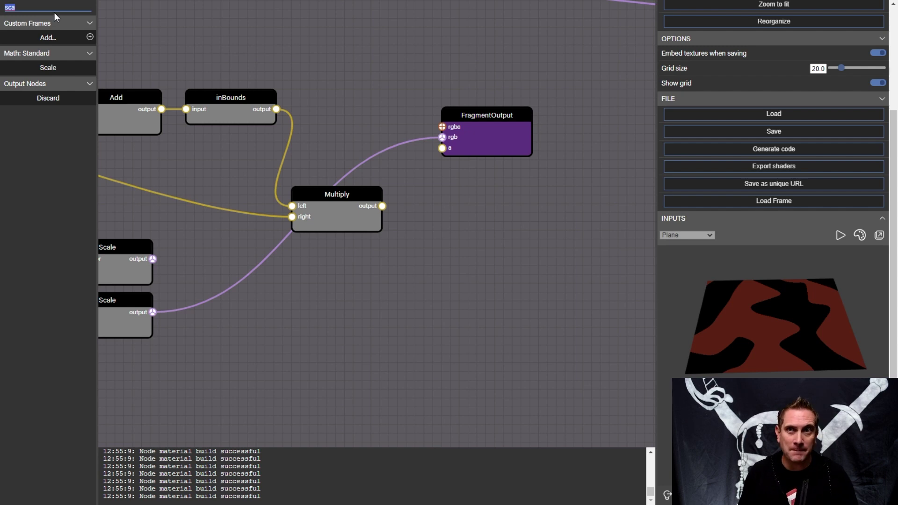
text(add)
drag(48, 67, 280, 298)
drag(152, 259, 230, 303)
drag(152, 312, 234, 315)
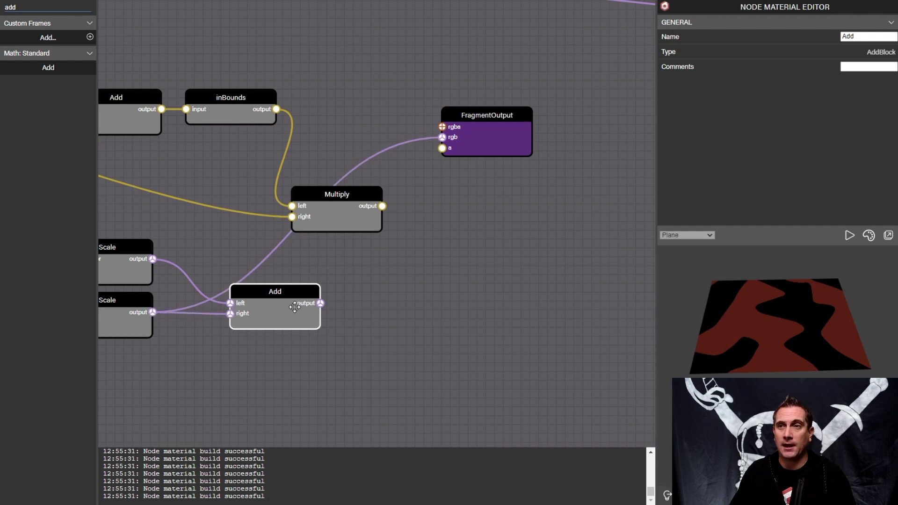
- Connect the new Add block's output to FragmentOutput's rgb input and move the Add block closer to FragmentOutput
drag(320, 303, 441, 137)
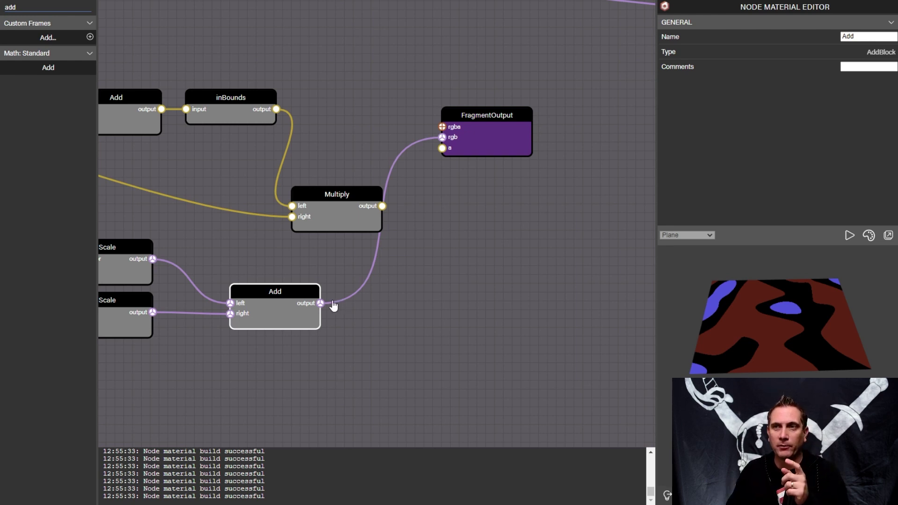
drag(310, 290, 434, 271)
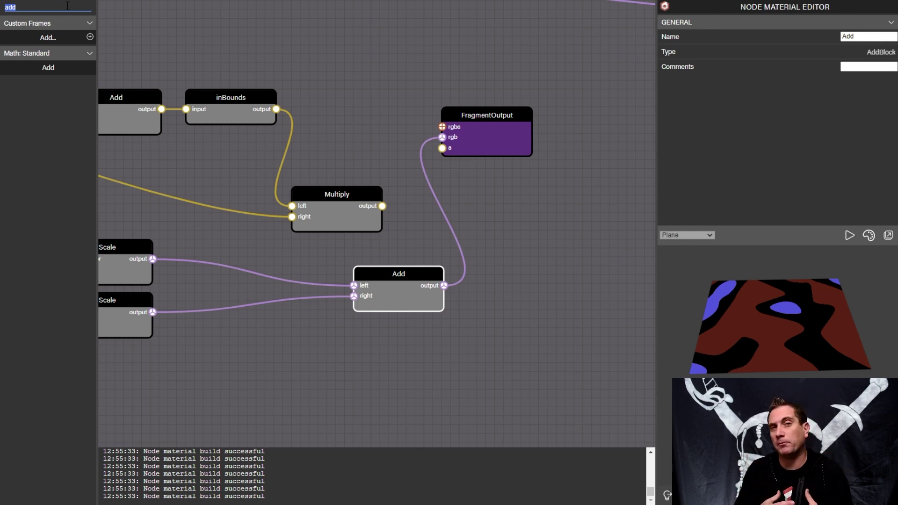
- Add a Gradient block beside Multiply and connect Multiply's output to the Gradient's input
text(grad)
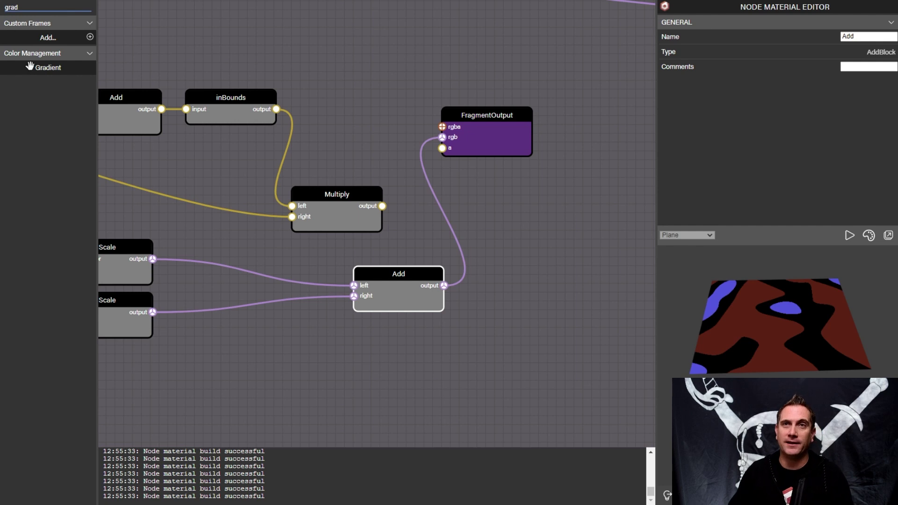
drag(30, 66, 496, 223)
drag(382, 205, 444, 193)
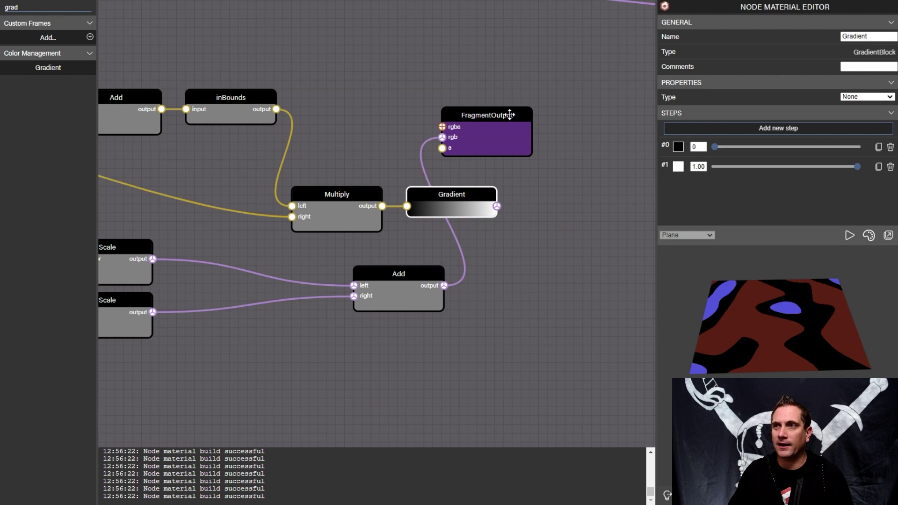
- Place the color Add block directly below Gradient and move FragmentOutput farther away to make room for another block
drag(512, 115, 618, 216)
drag(559, 275, 507, 277)
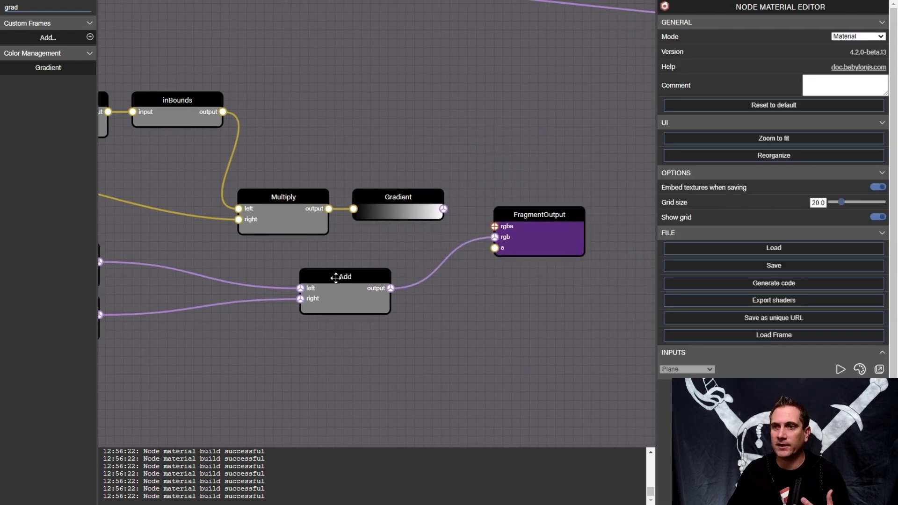
drag(335, 276, 389, 258)
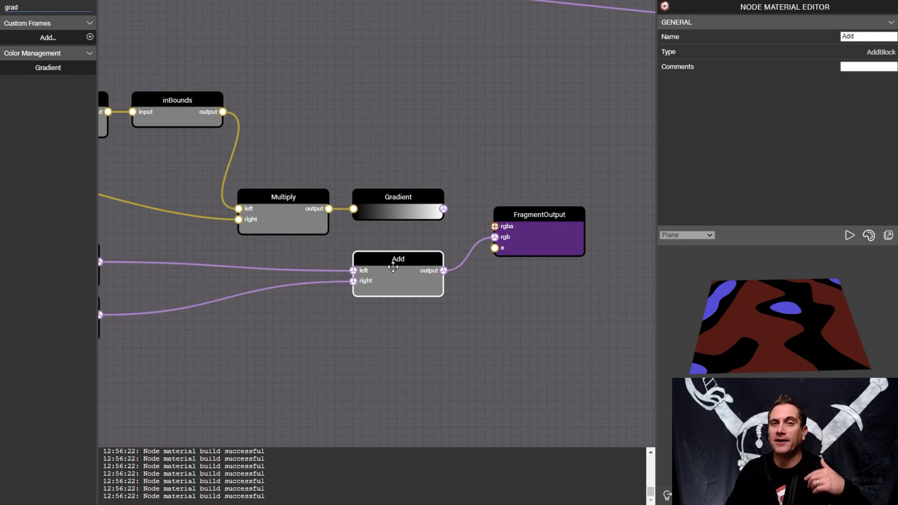
click(79, 7)
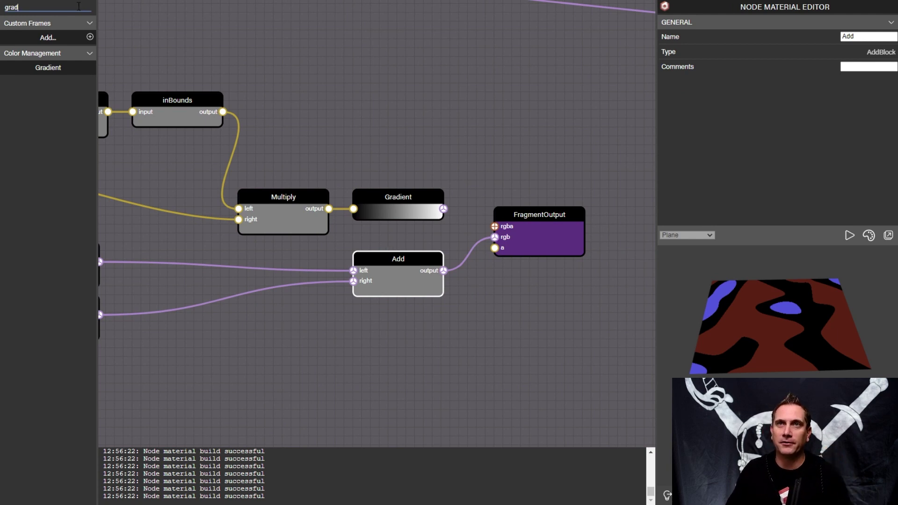
click(446, 239)
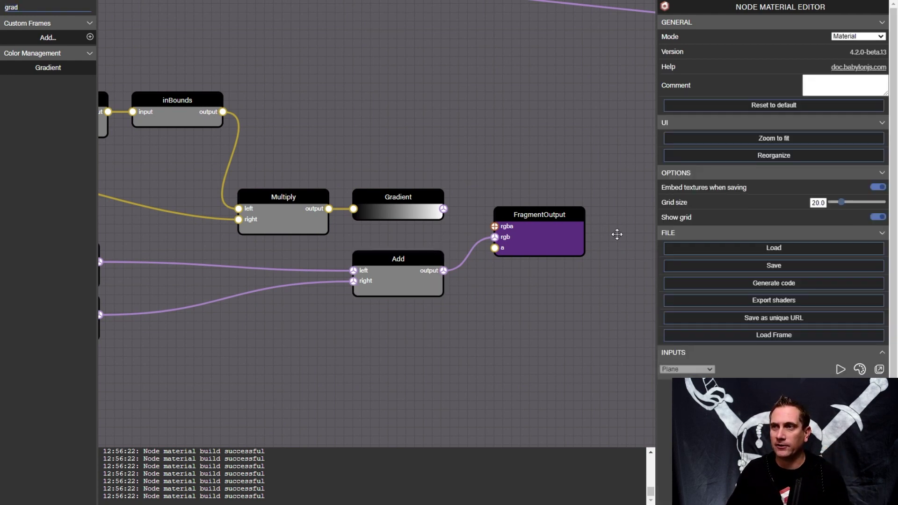
drag(529, 211, 610, 195)
- Duplicate the color Add block and place the copy between Gradient and FragmentOutput
click(411, 263)
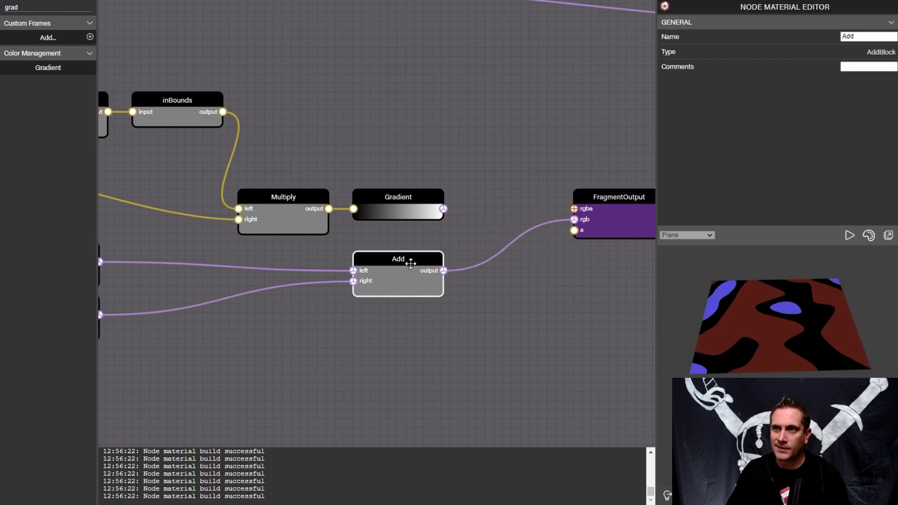
key(ctrl+c)
key(ctrl+v)
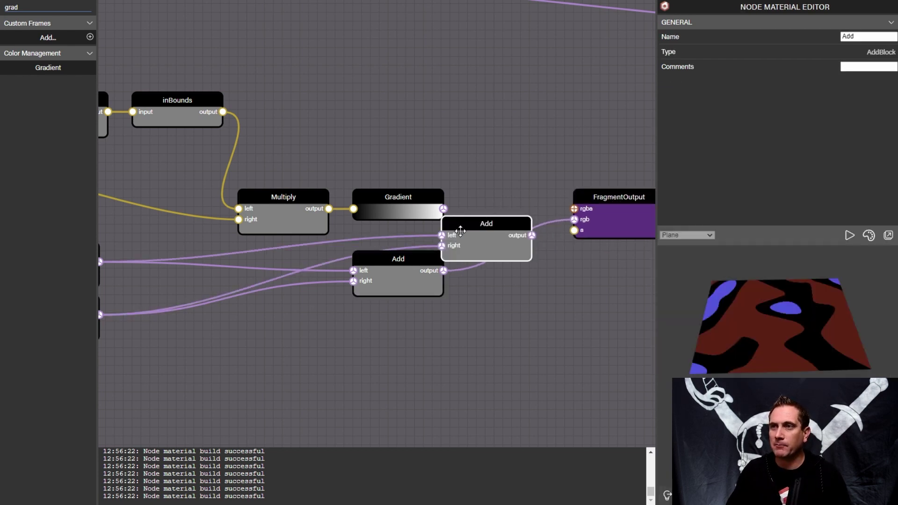
drag(479, 233, 488, 232)
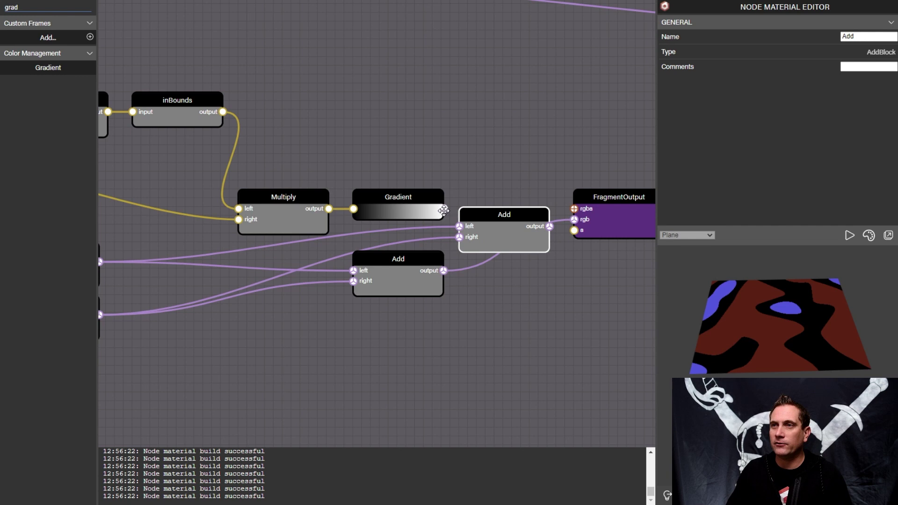
- Connect Gradient and the original Add to the copied Add's left and right inputs, and its output to FragmentOutput's rgb input
drag(444, 208, 460, 227)
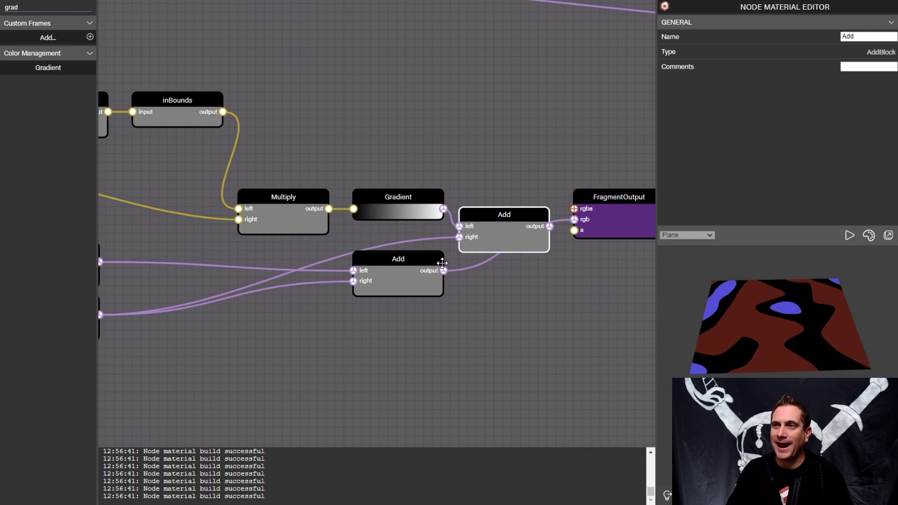
drag(443, 270, 460, 236)
drag(549, 226, 575, 220)
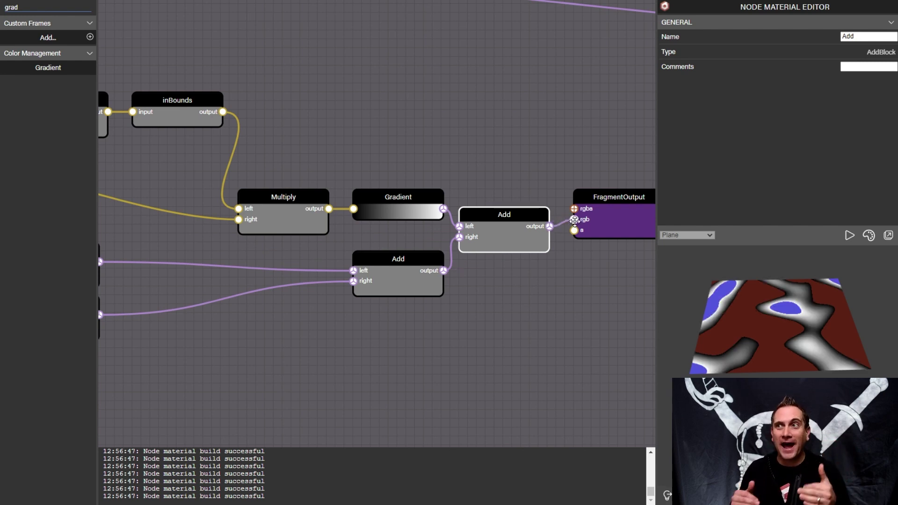
- Move FragmentOutput near VectorSplitter and connect VectorSplitter's x output to its rgb input to preview the raw noise
scroll(575, 220, down, 5)
drag(559, 247, 307, 182)
scroll(262, 206, up, 3)
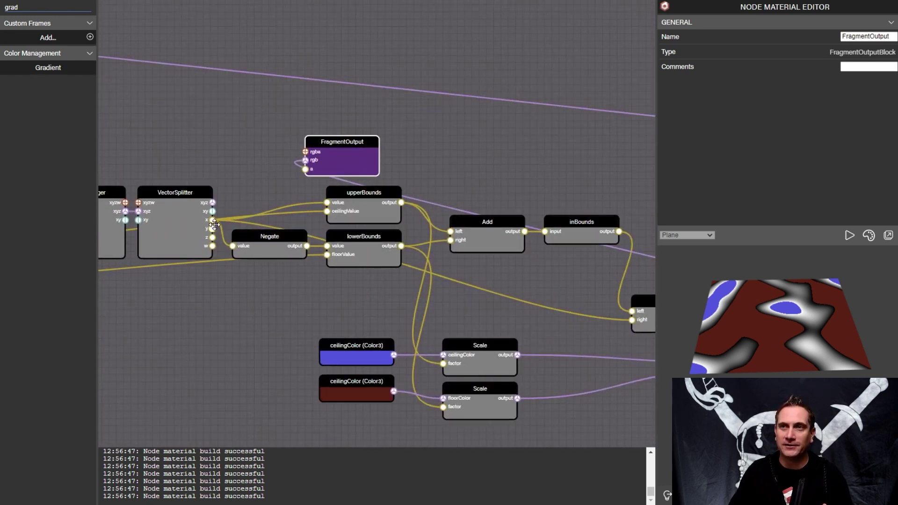
drag(212, 221, 308, 161)
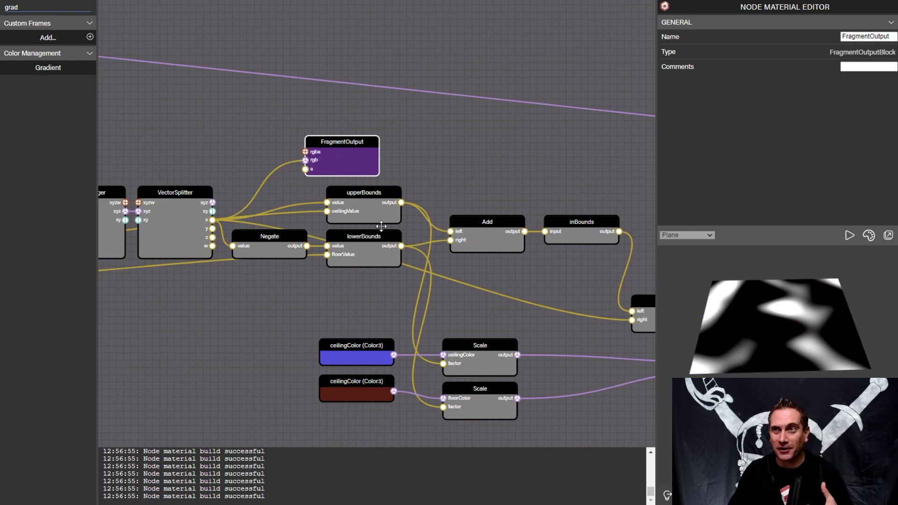
- Move FragmentOutput back to the end of the graph and reconnect the final Add's output to its rgb input
drag(545, 192, 352, 149)
drag(166, 101, 397, 121)
drag(410, 157, 620, 223)
drag(542, 257, 585, 244)
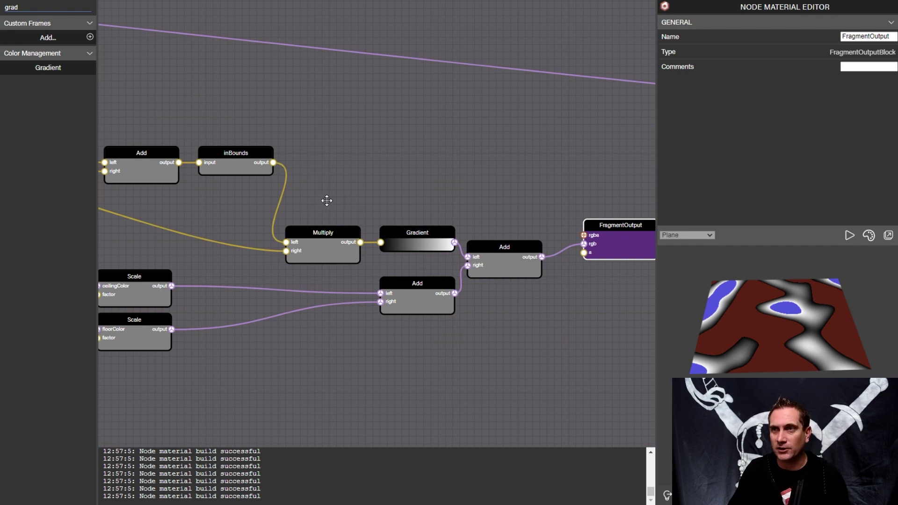
- Move Multiply, Gradient and the two following Add blocks up in line with inBounds, and shift FragmentOutput farther from them
click(329, 185)
drag(329, 185, 505, 318)
drag(511, 250, 516, 172)
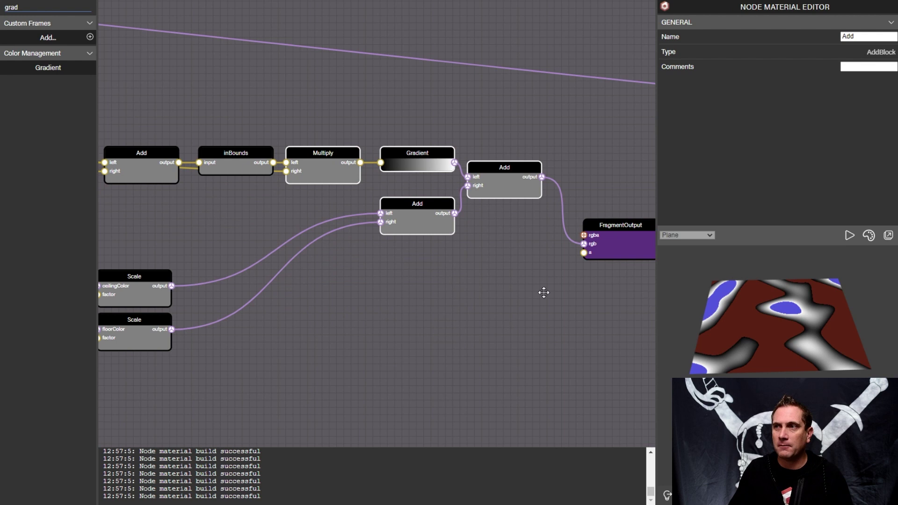
drag(588, 260, 510, 268)
click(581, 240)
drag(581, 240, 648, 237)
scroll(437, 304, down, 3)
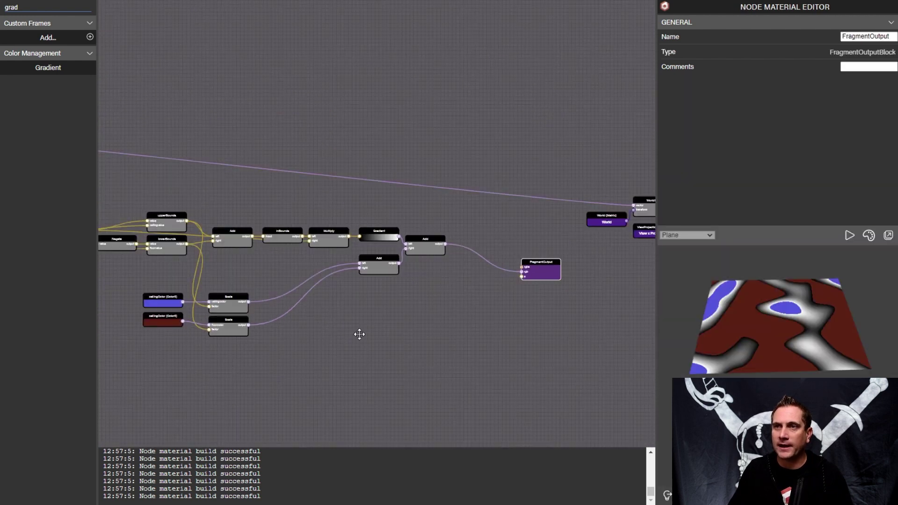
- Move the two Scale blocks up beneath the Add and inBounds blocks, separating them from their color blocks
click(359, 333)
drag(270, 282, 393, 328)
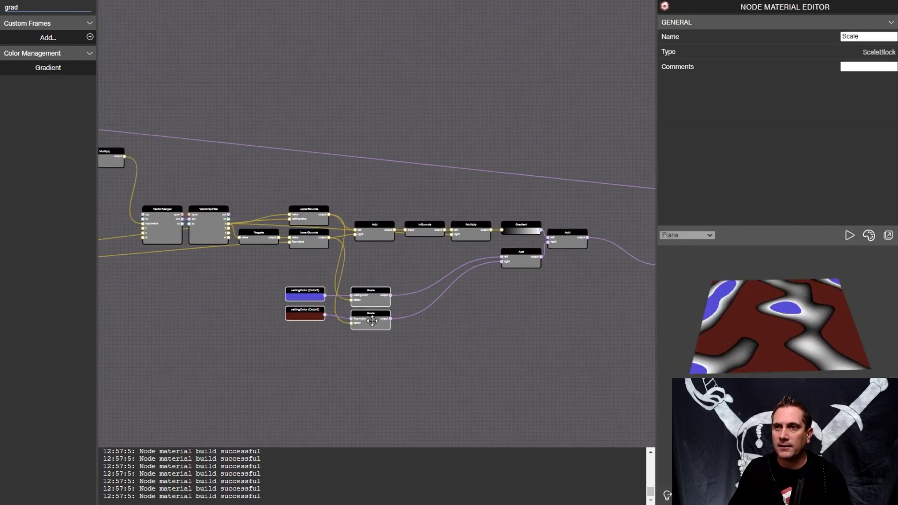
mouse_move(380, 297)
mouse_down()
mouse_move(414, 262)
mouse_move(379, 311)
mouse_up()
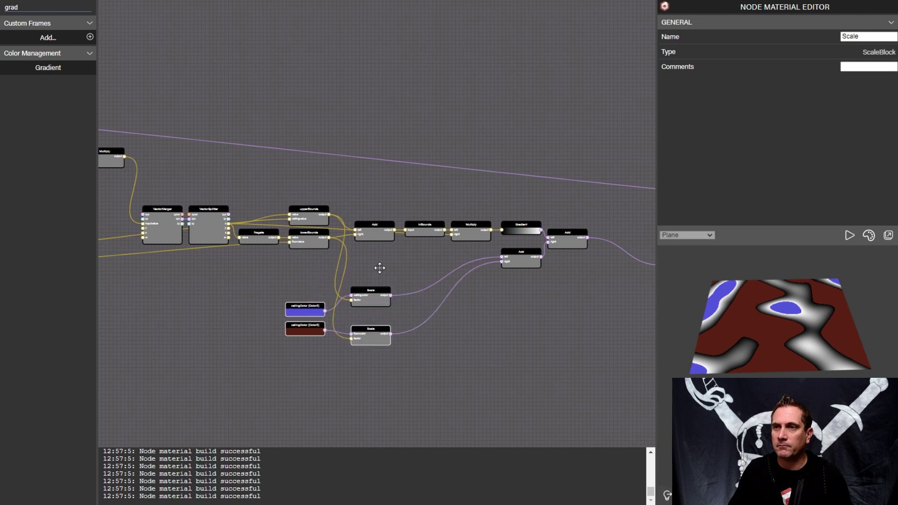
drag(383, 261, 288, 364)
drag(372, 297, 415, 260)
- Stack the two color blocks below the floorValue block and place the lower Scale directly under the upper Scale
click(358, 336)
ctrl+drag(300, 257, 524, 320)
ctrl+drag(457, 281, 187, 293)
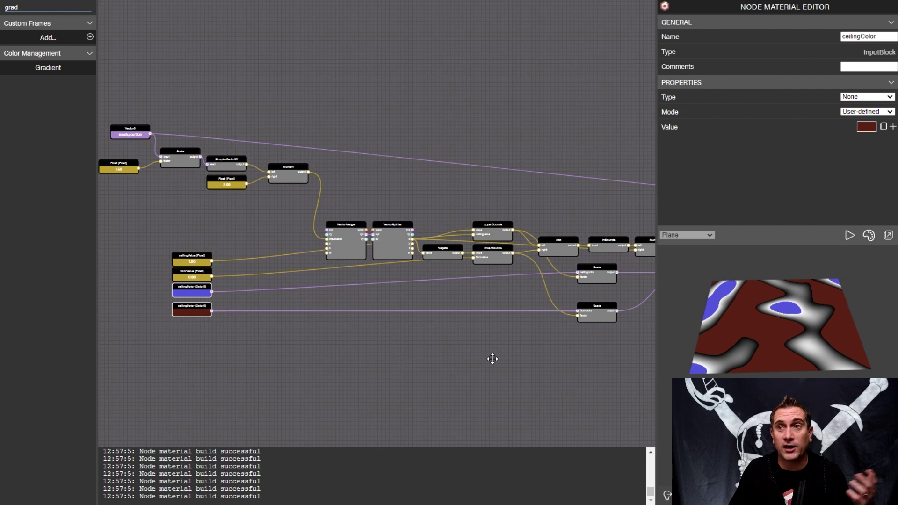
drag(501, 356, 367, 361)
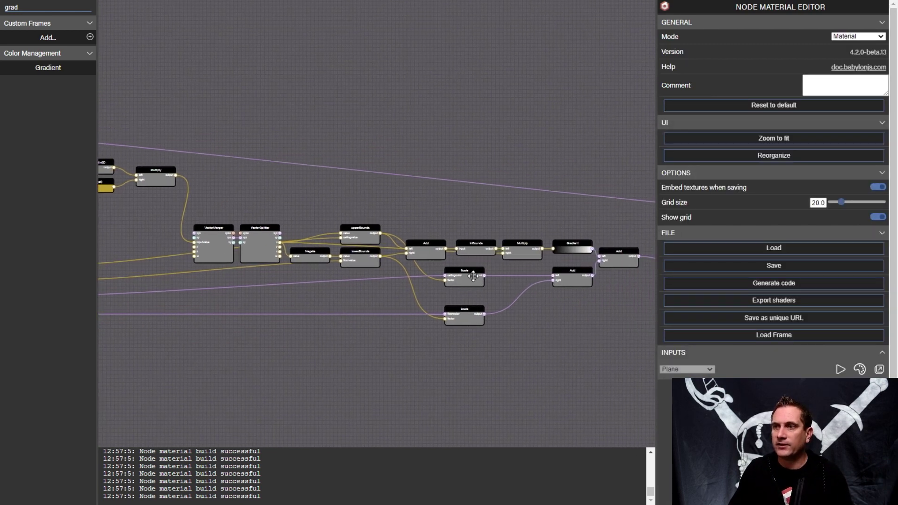
drag(466, 310, 467, 294)
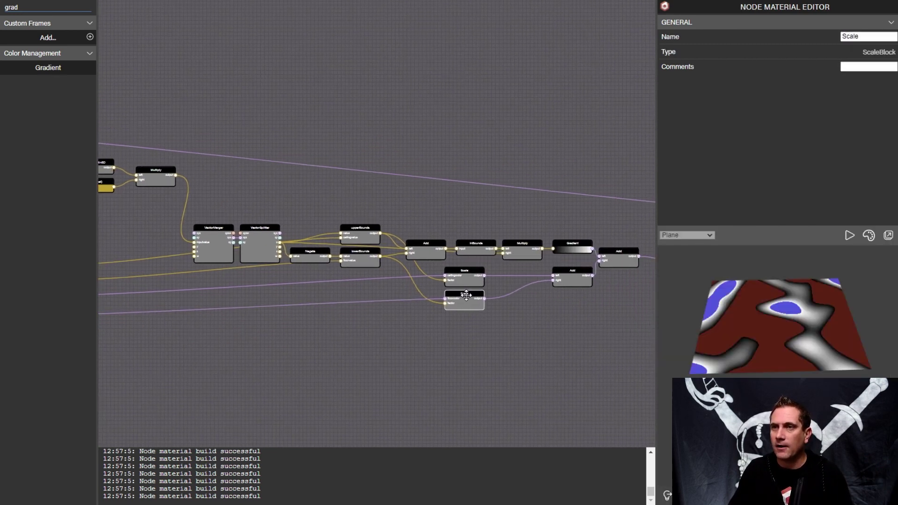
- Create a frame around all blocks from VectorMerger to the final Add and name it OOB
drag(599, 211, 571, 209)
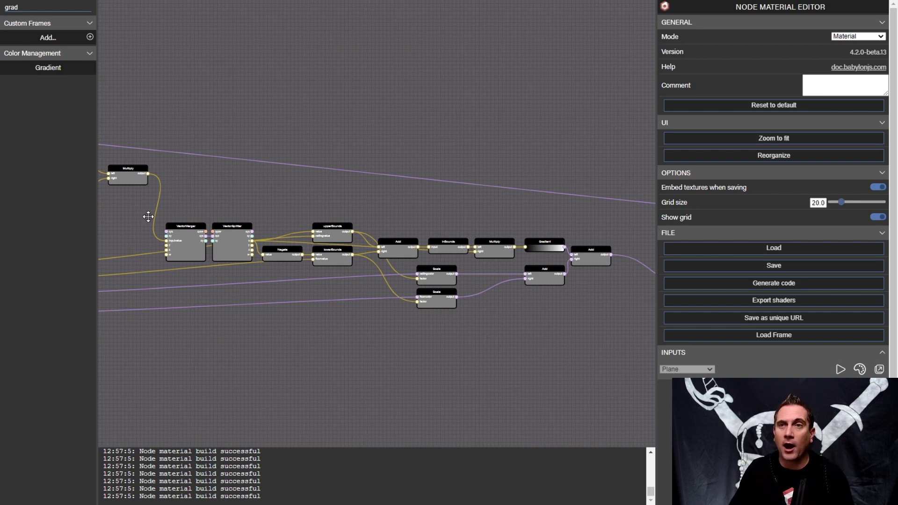
drag(149, 216, 624, 316)
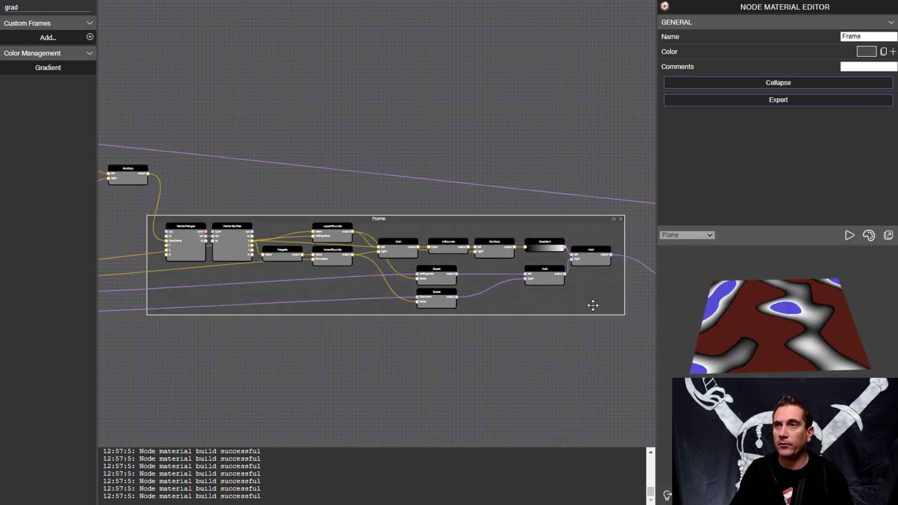
click(863, 36)
double_click(863, 37)
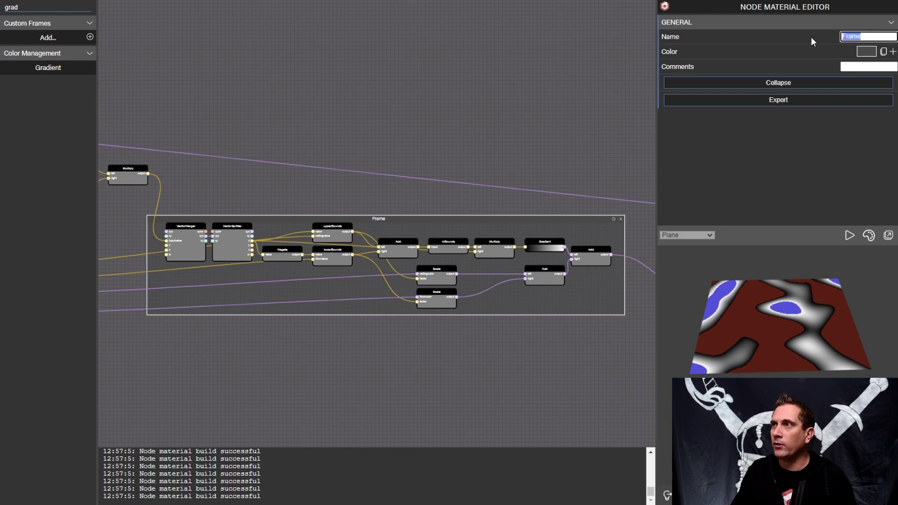
text(OOB)
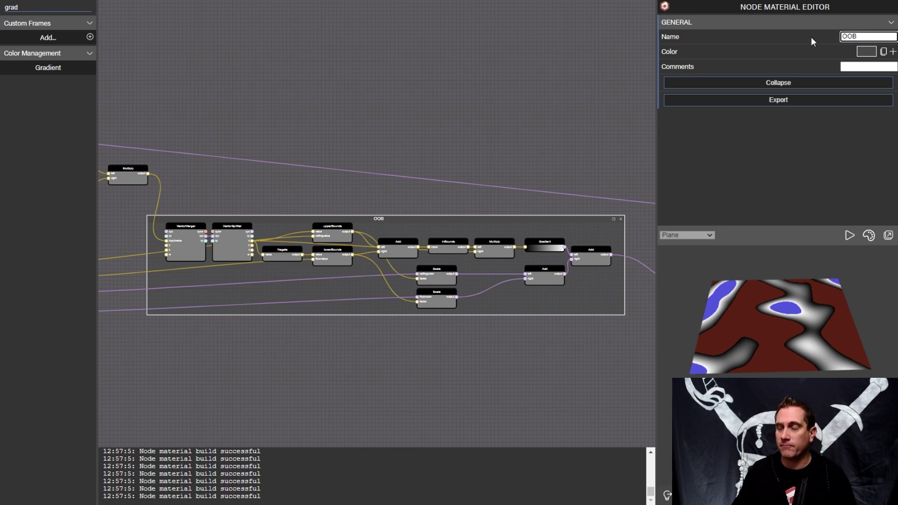
- Set the OOB frame's color to dark green, hex 09661F
click(868, 52)
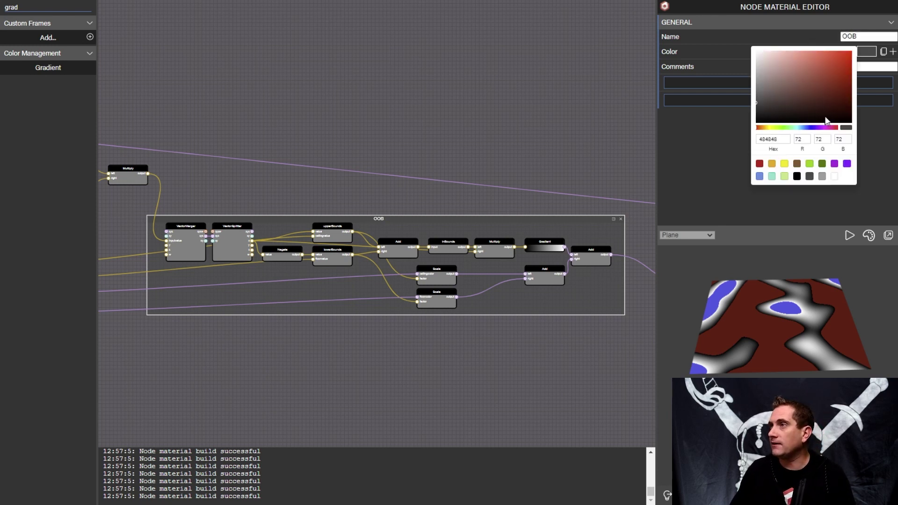
click(787, 127)
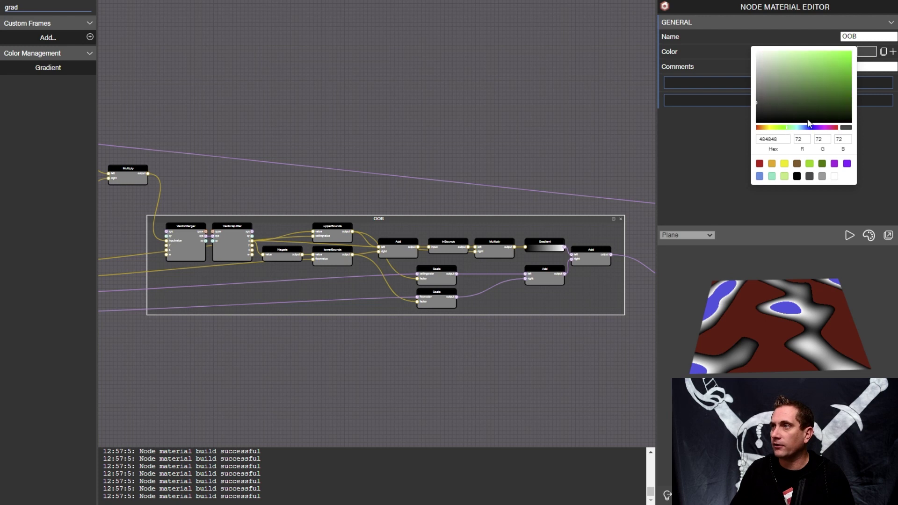
click(844, 95)
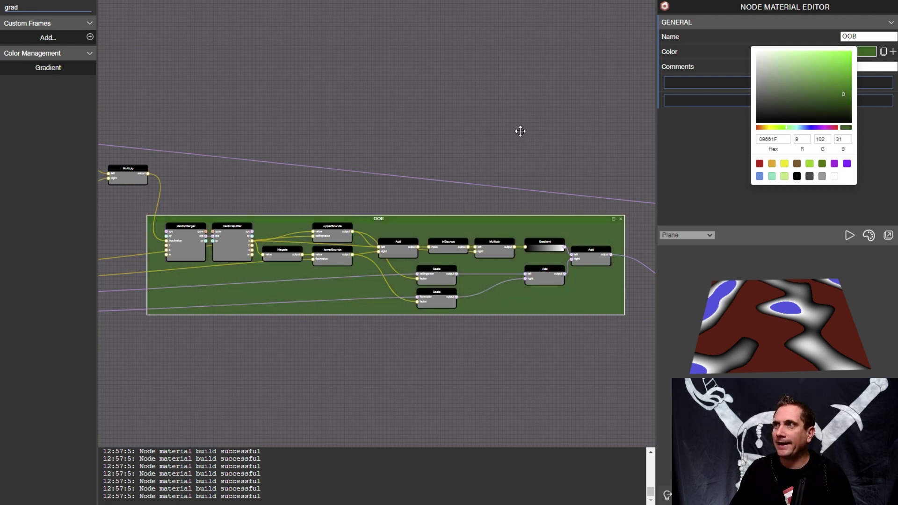
- Collapse the OOB frame into a single compact node
click(381, 235)
double_click(399, 218)
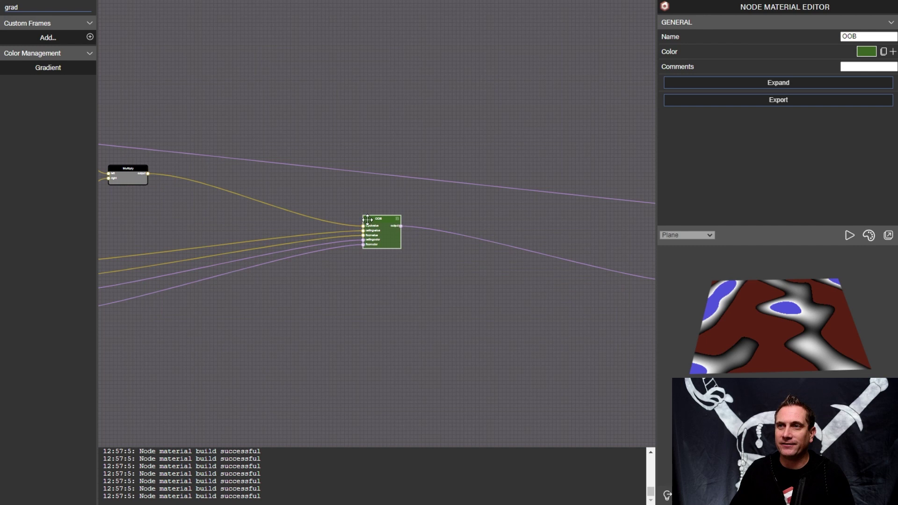
scroll(367, 221, up, 5)
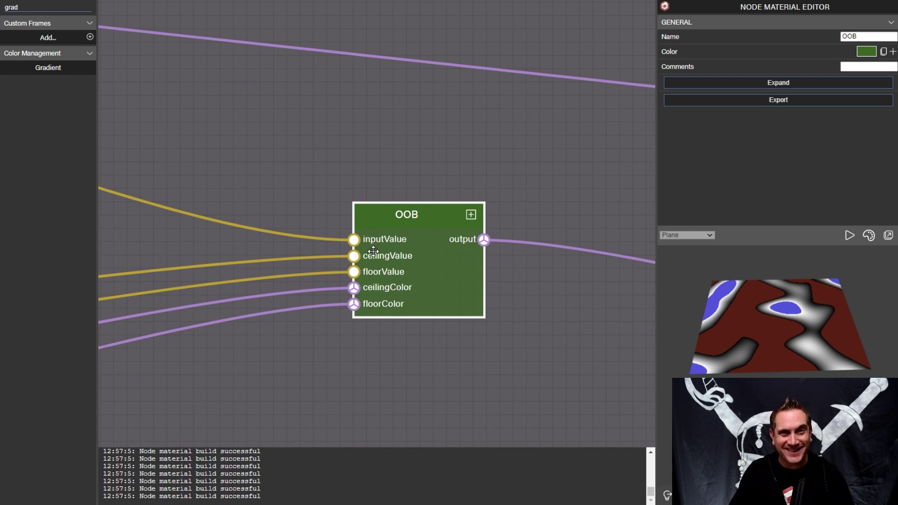
- Reorder the OOB frame's ports so ceilingColor sits directly below ceilingValue and above floorValue
click(357, 287)
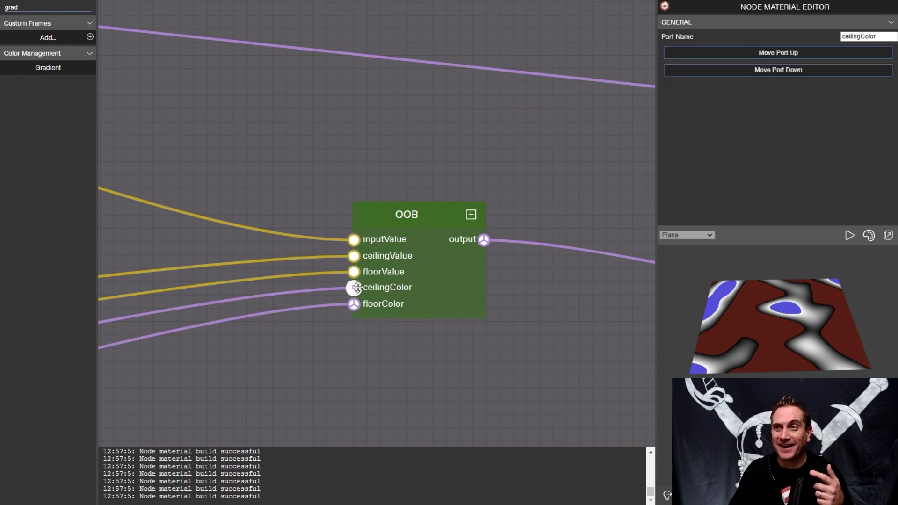
click(796, 53)
click(797, 52)
click(797, 70)
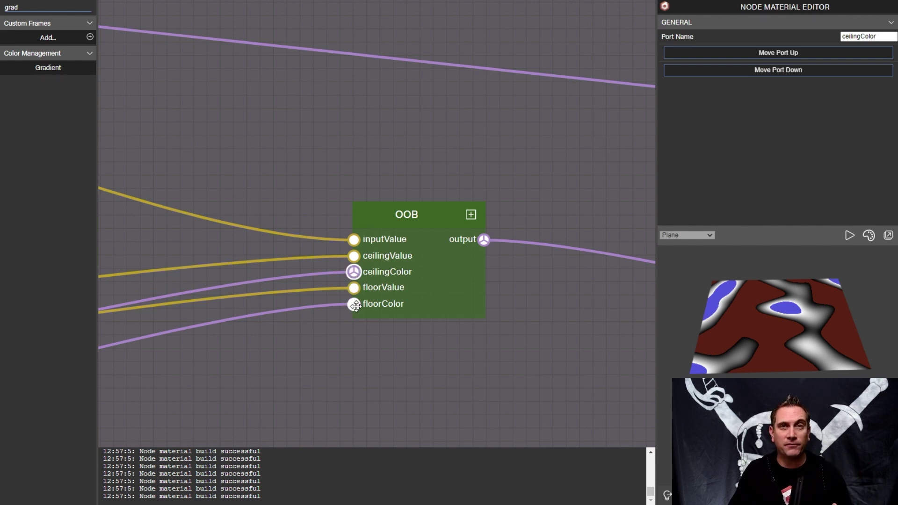
- Rename the OOB frame's output port to OOBValue
click(484, 241)
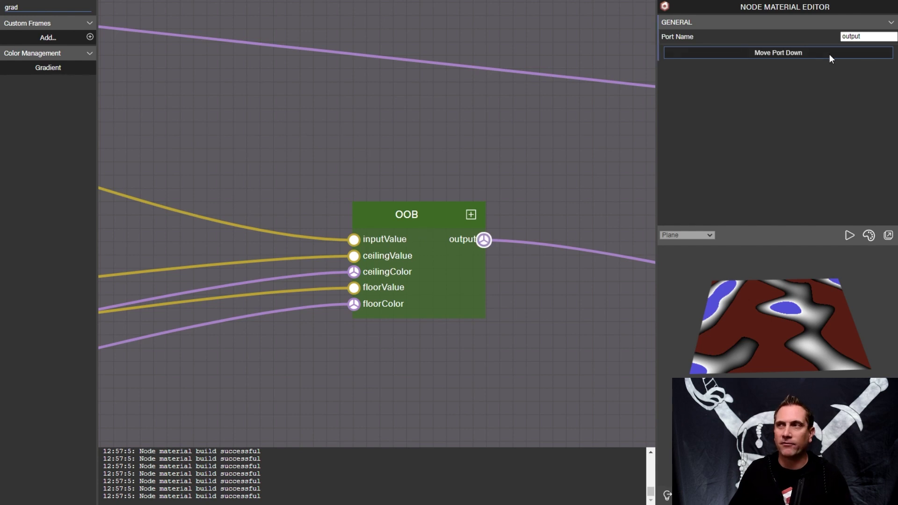
double_click(868, 37)
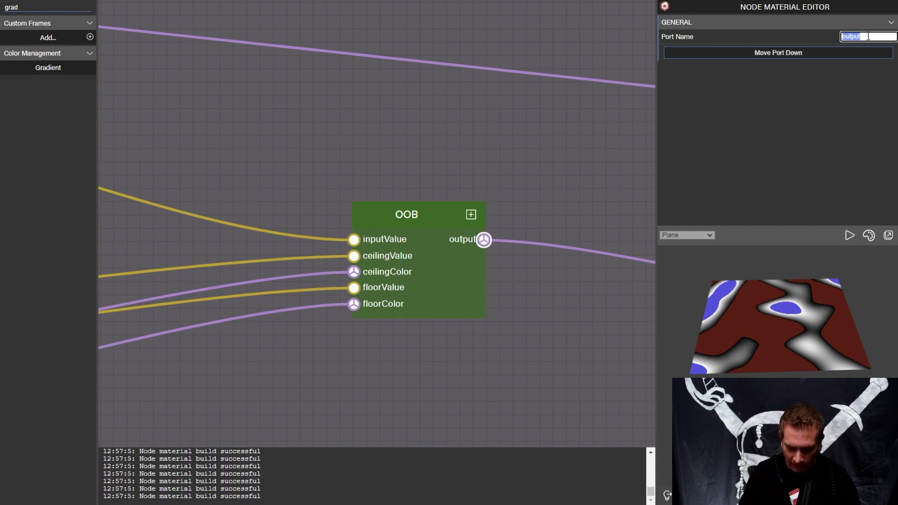
text(OOBValue)
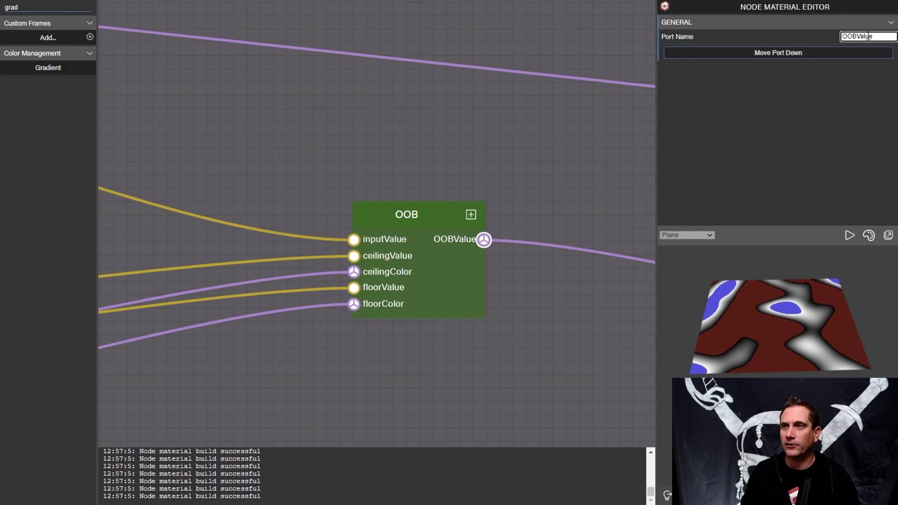
- Export the collapsed OOB frame as a JSON file
double_click(868, 36)
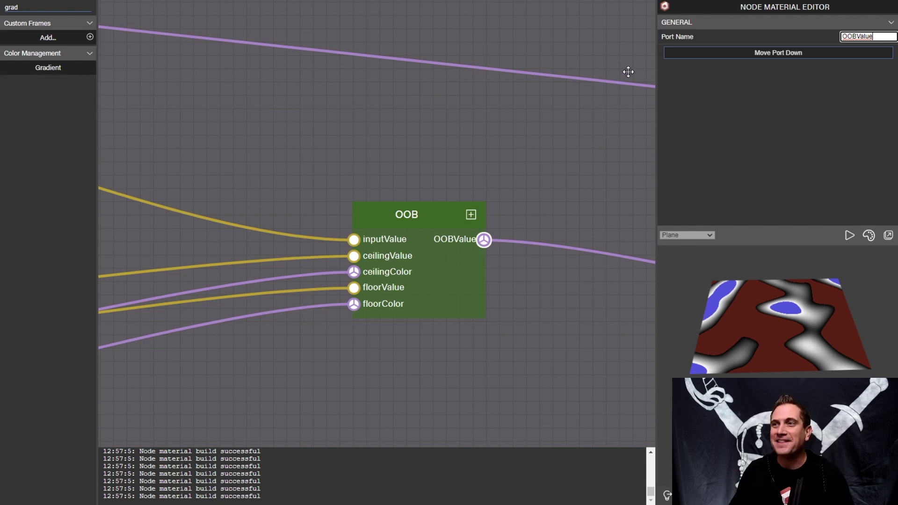
click(452, 162)
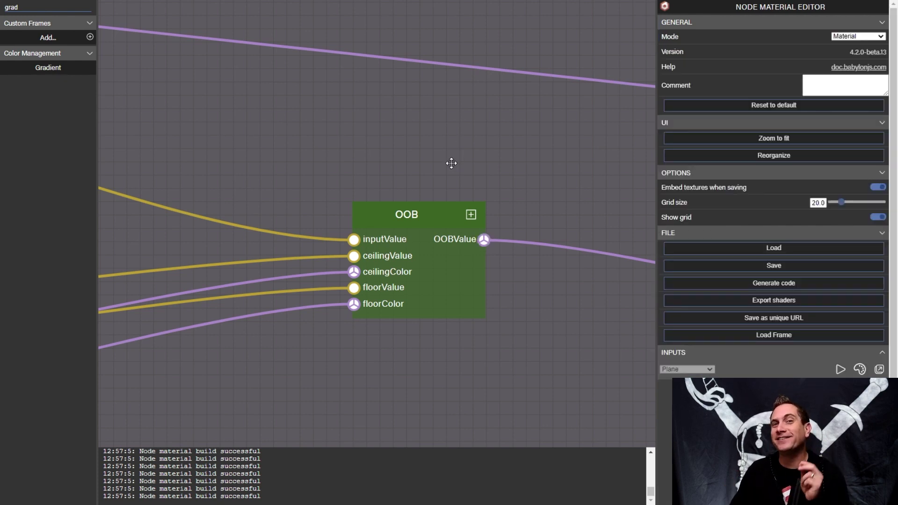
click(428, 213)
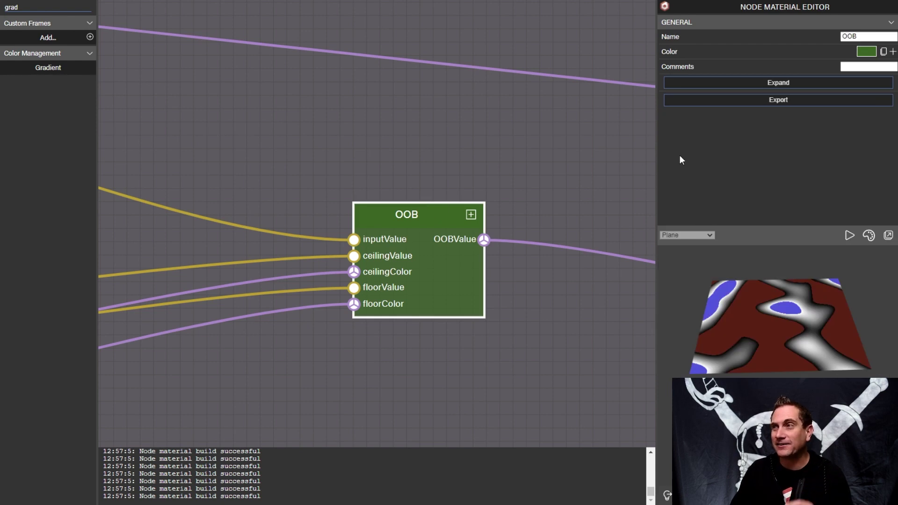
click(804, 101)
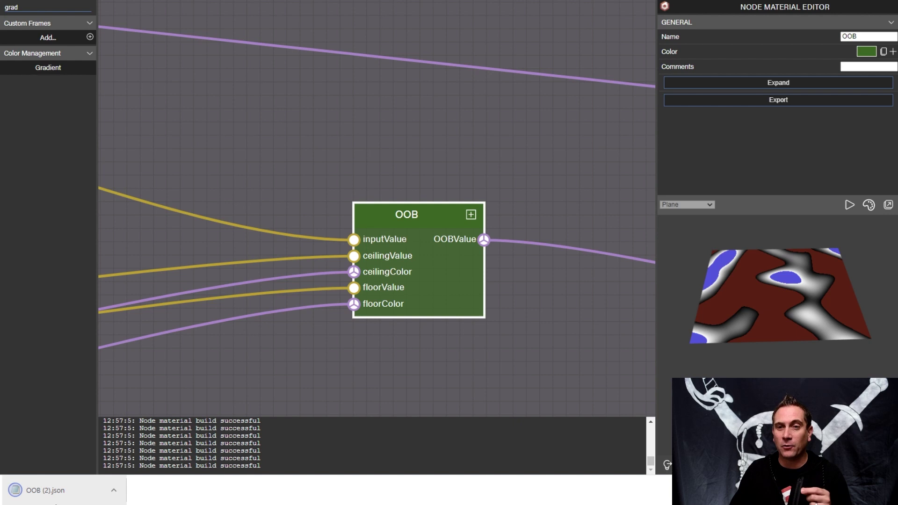
- Clear the block filter and add the exported OOB (2).json to the custom frames
double_click(38, 7)
key(BackSpace)
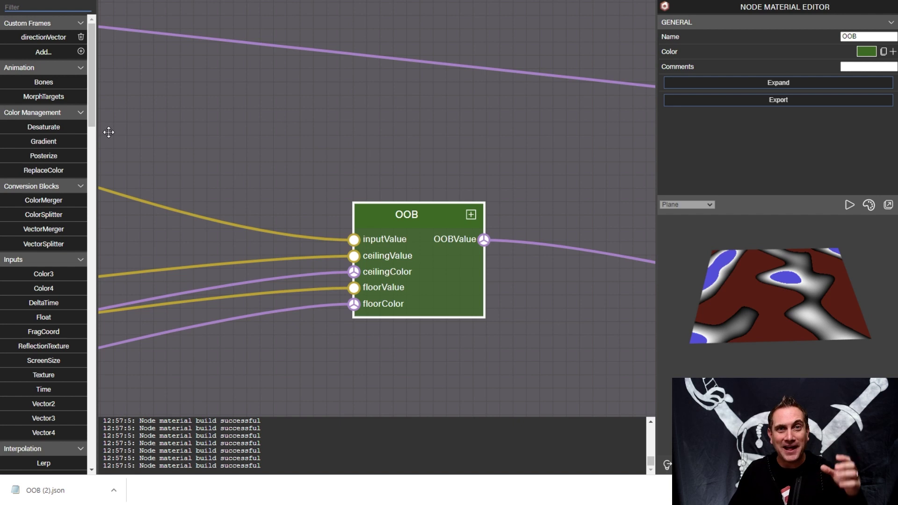
click(80, 52)
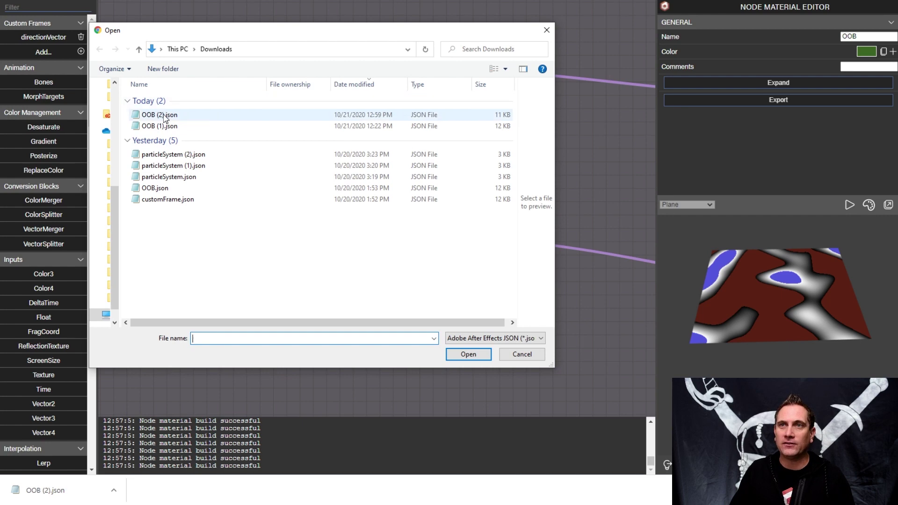
double_click(163, 114)
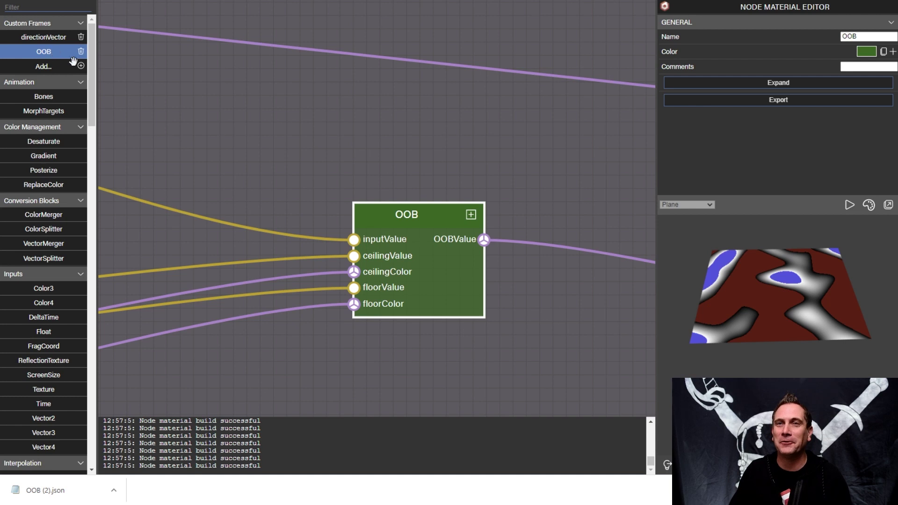
- Place an instance of the custom OOB frame in the empty graph area below the existing OOB frame
drag(393, 157, 290, 32)
drag(275, 220, 283, 142)
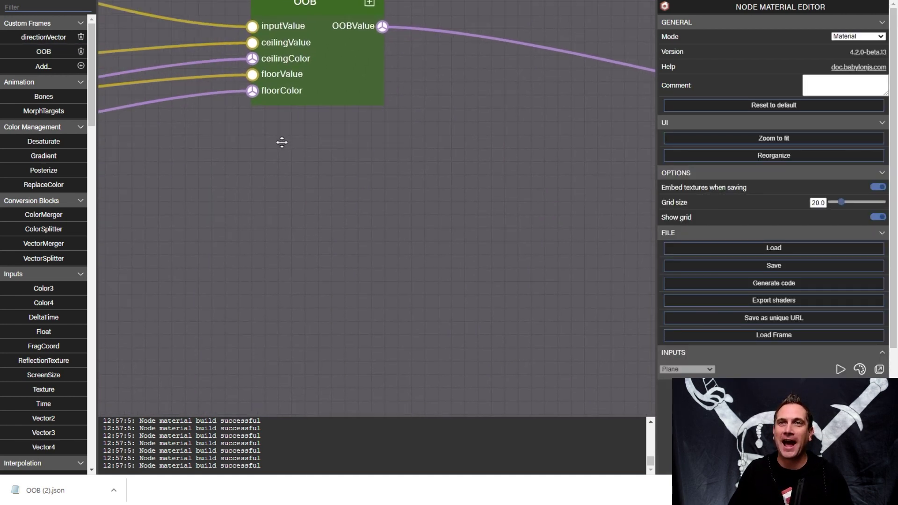
drag(57, 56, 337, 208)
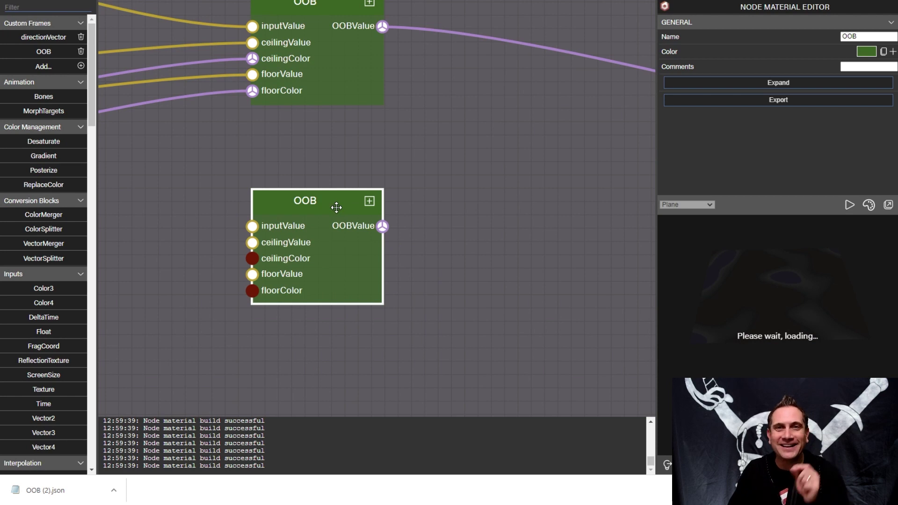
- Expand the new OOB frame to inspect its inner nodes, then collapse it again slightly further below the original frame
scroll(337, 208, down, 5)
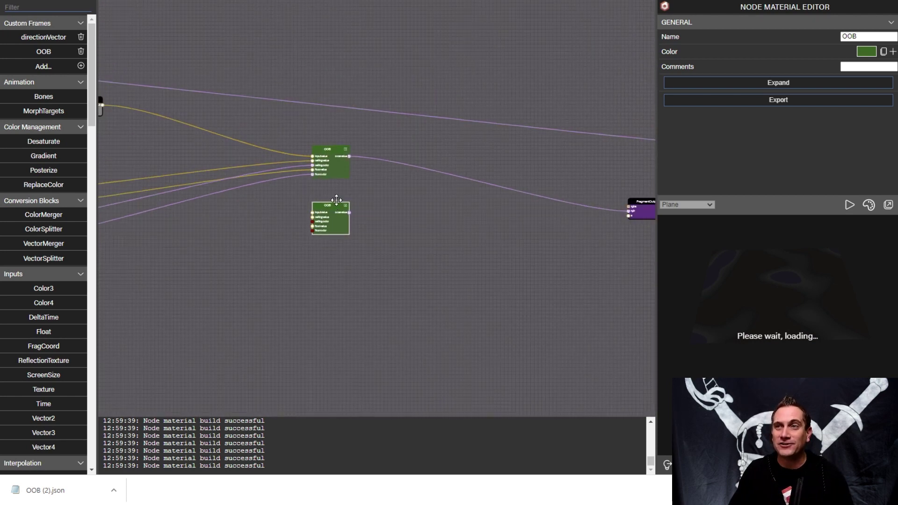
double_click(335, 205)
drag(335, 206, 369, 260)
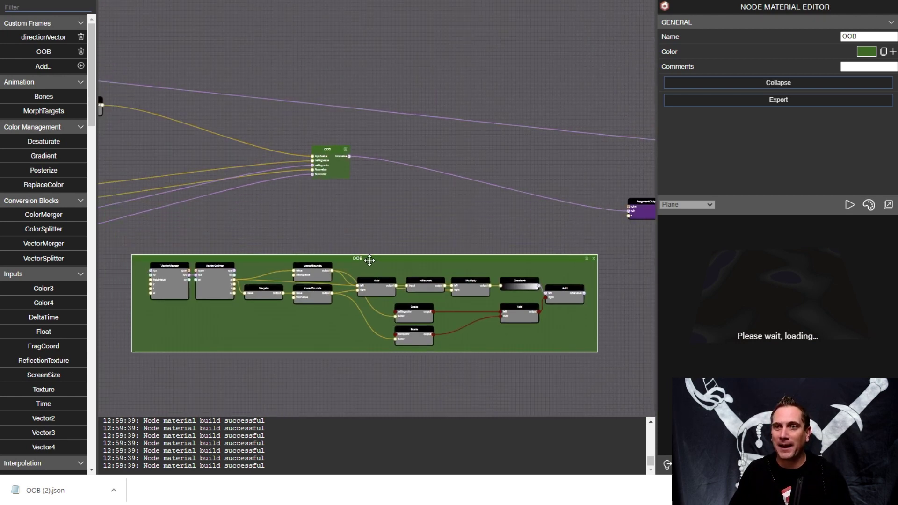
double_click(370, 260)
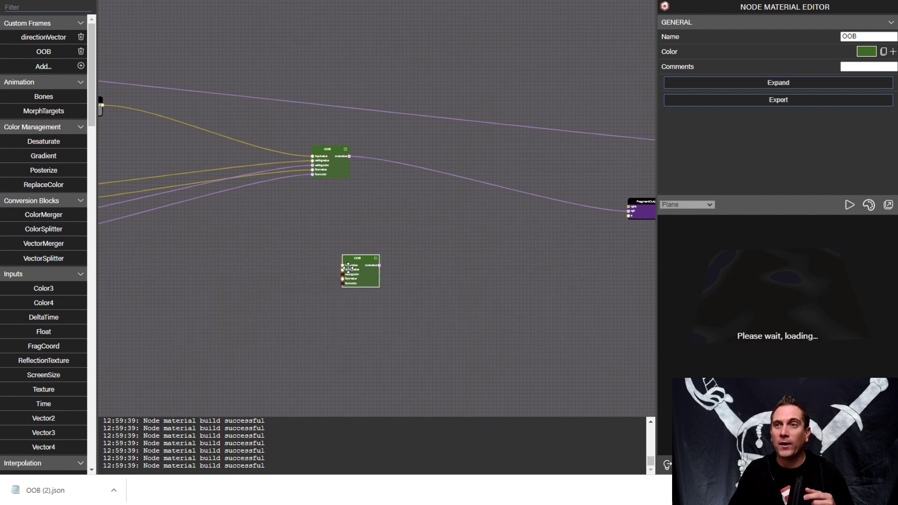
scroll(344, 271, up, 5)
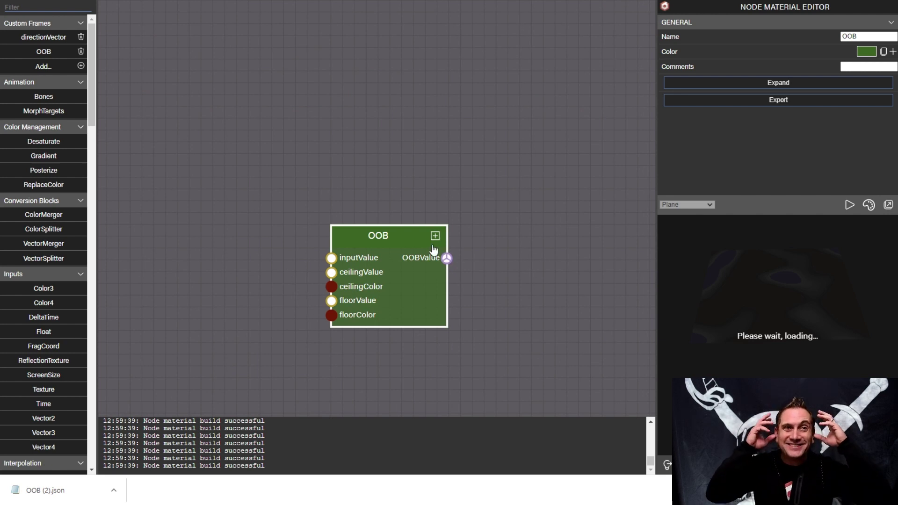
click(394, 208)
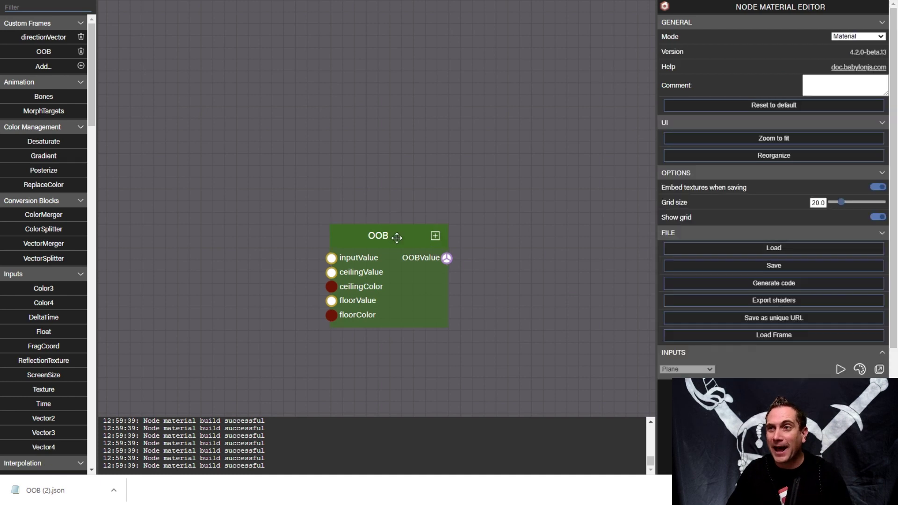
click(397, 238)
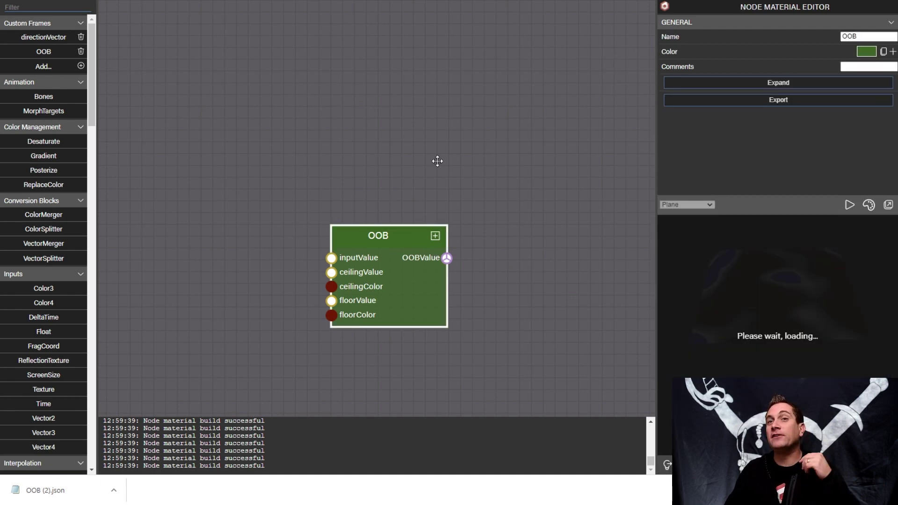